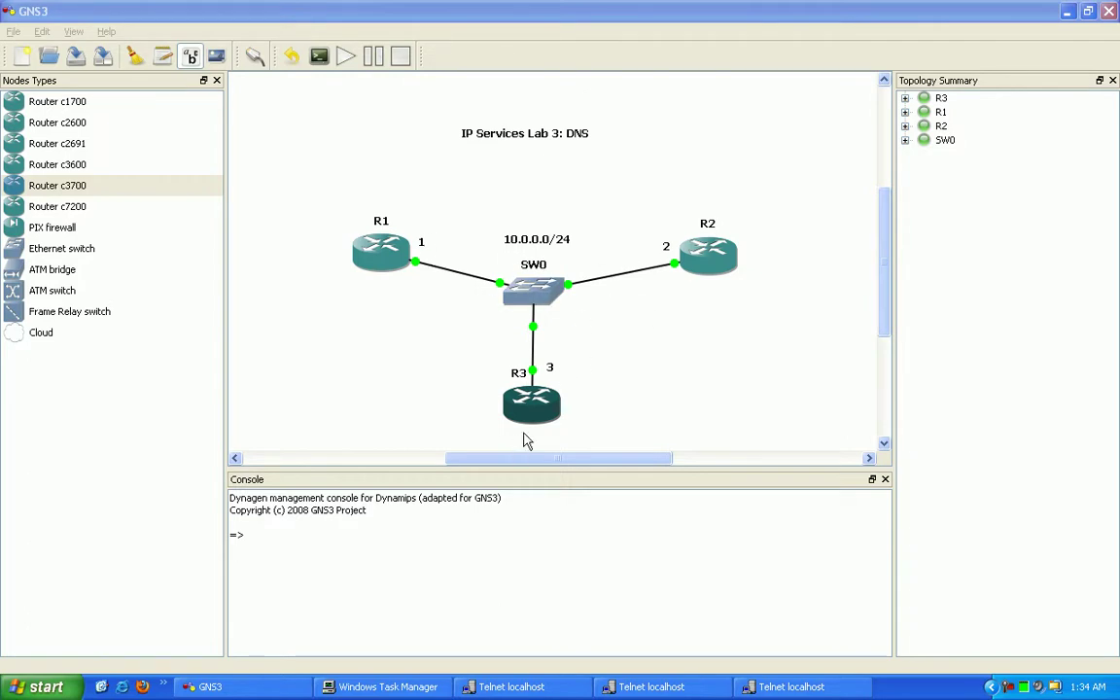
Add a 'DNS Server' text note and nudge it into place just beneath R3
left_click(527, 248)
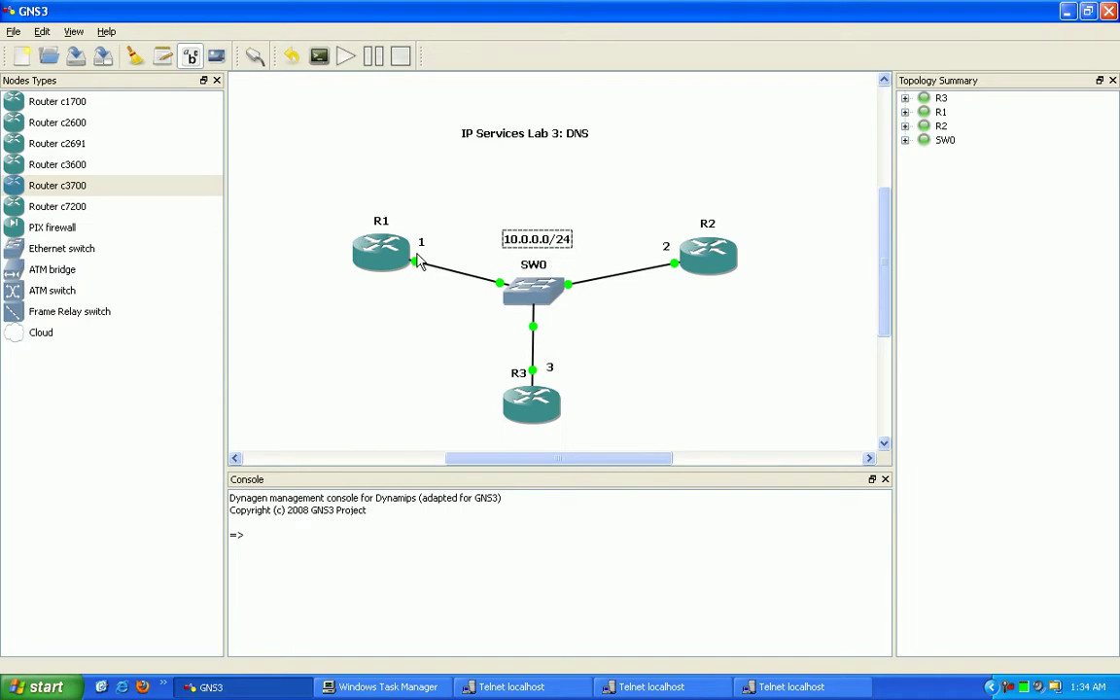
mouse_move(567, 300)
left_click(165, 60)
type("DNS Serv")
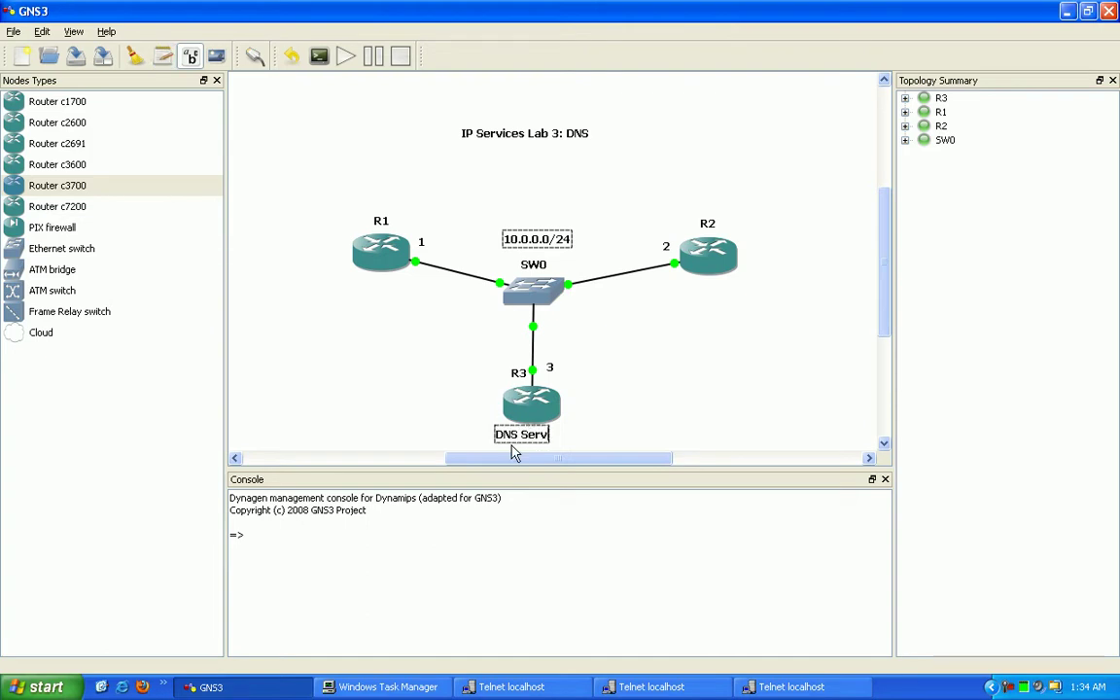
type("er")
left_click(591, 425)
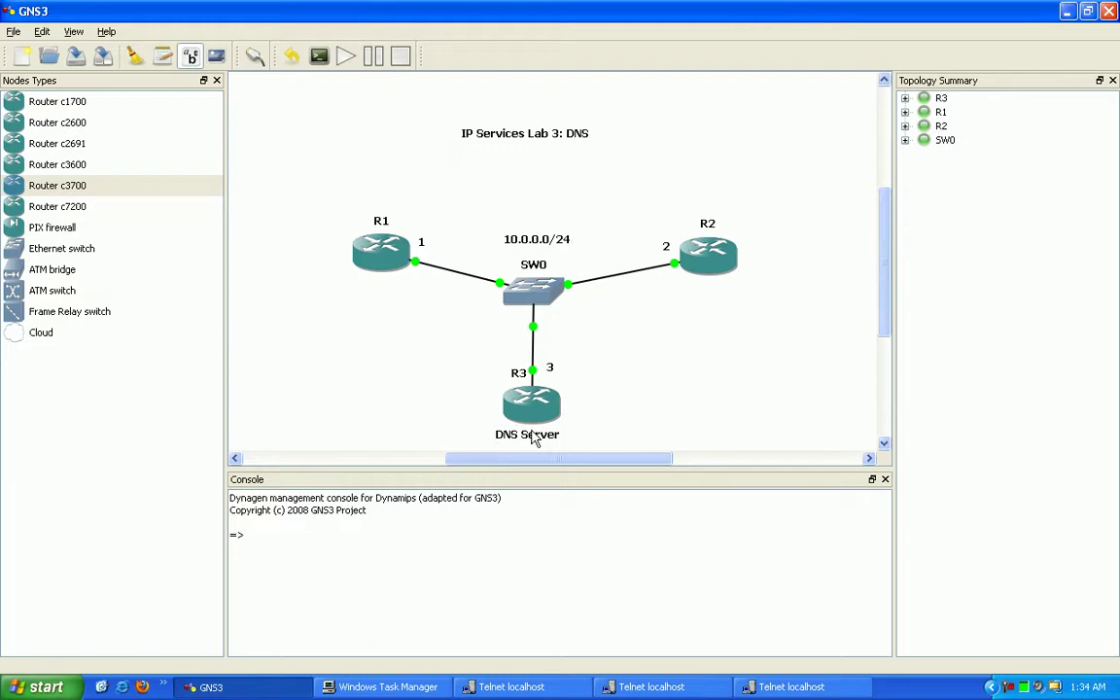
left_click(533, 439)
left_click(590, 423)
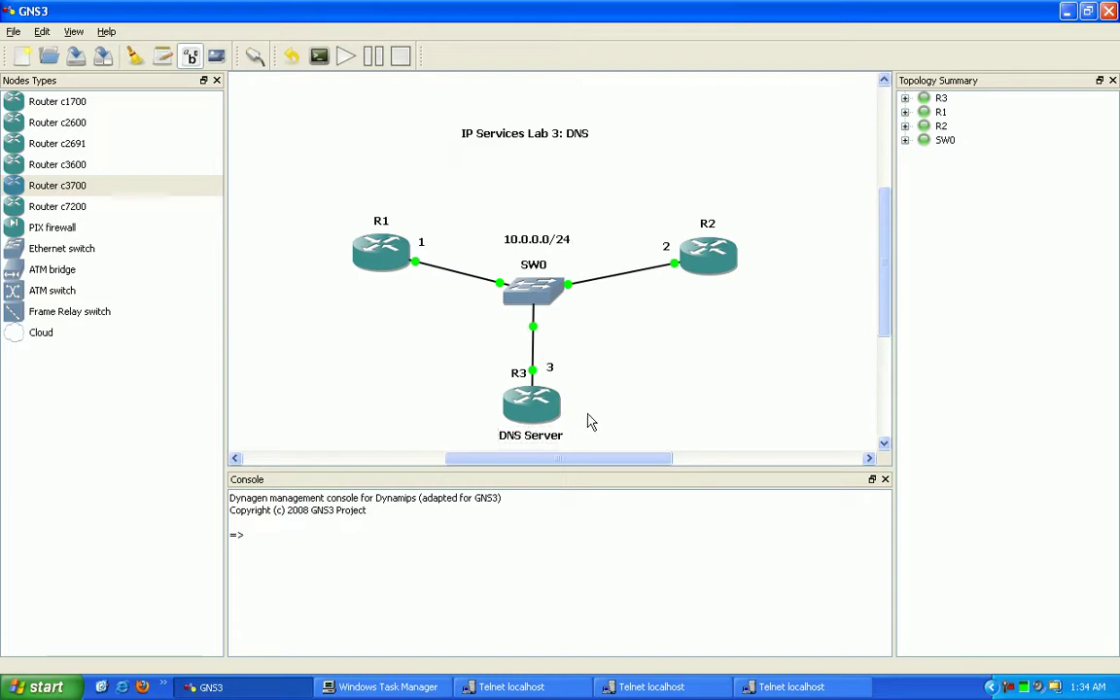
left_click(545, 443)
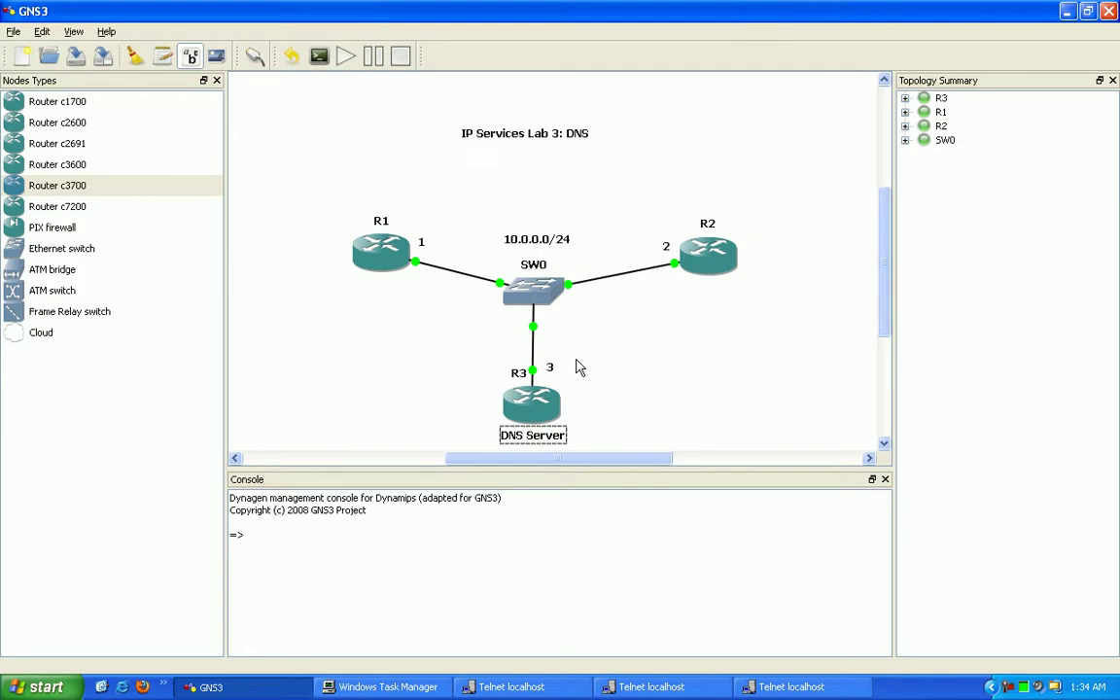
mouse_move(546, 371)
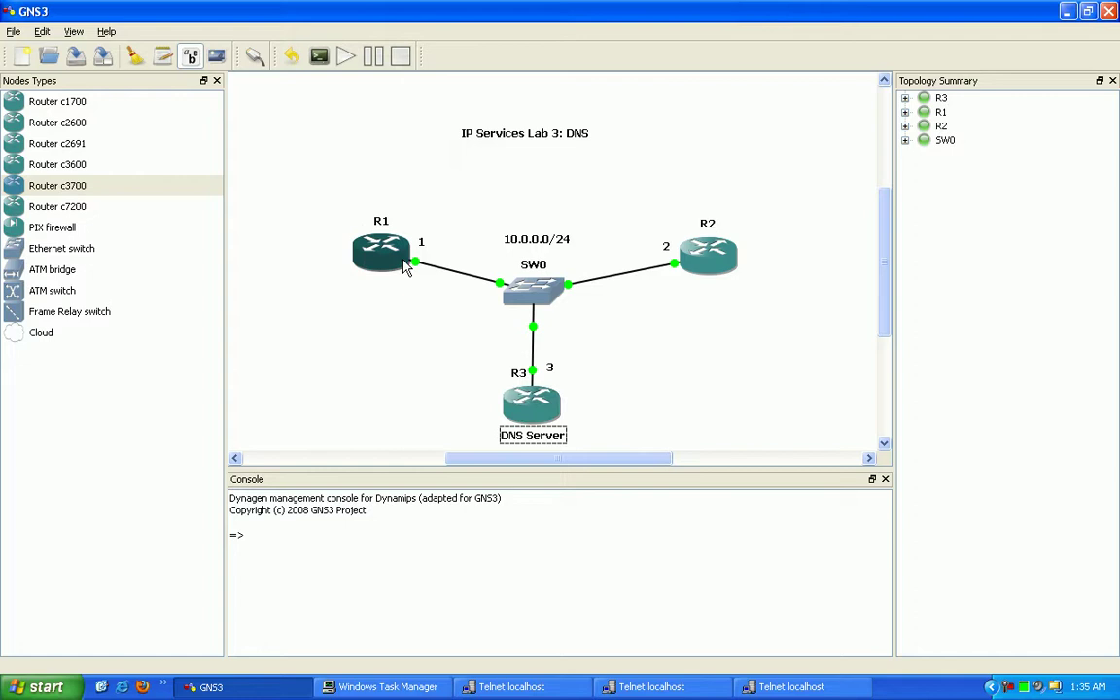
mouse_move(406, 270)
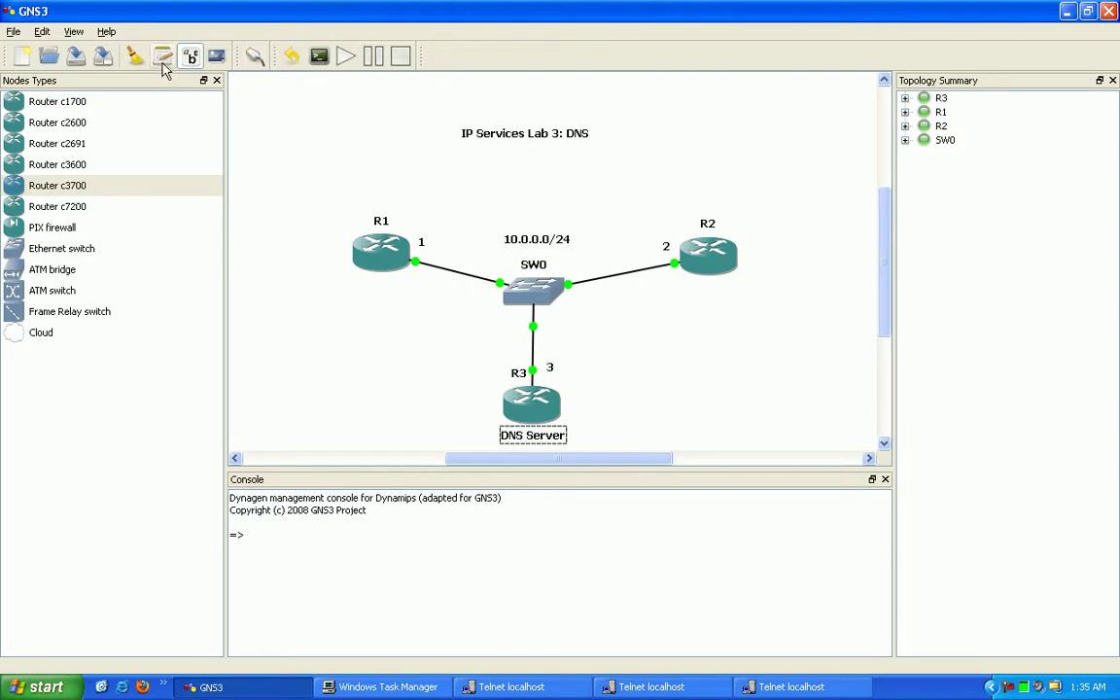
Place loopback notes beside R1 (lo0:1.1.1.1/24) and below R2 (lo0:2.2.2.2/23 as typed)
left_click(345, 317)
type("lo0:")
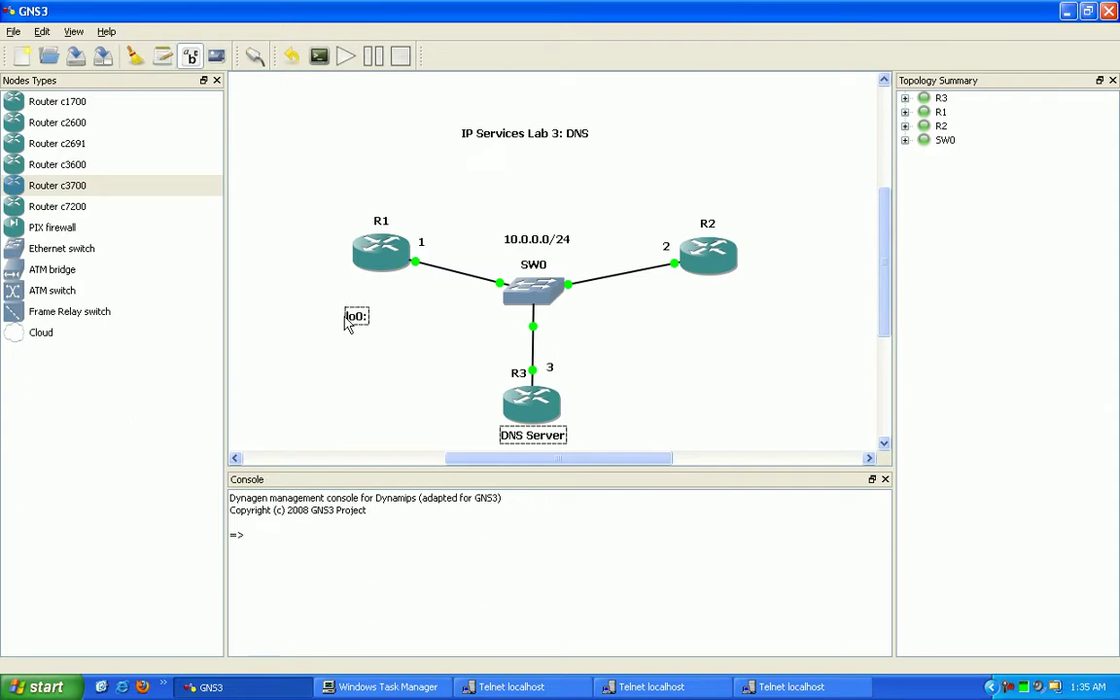
type("1.1.1.1/2")
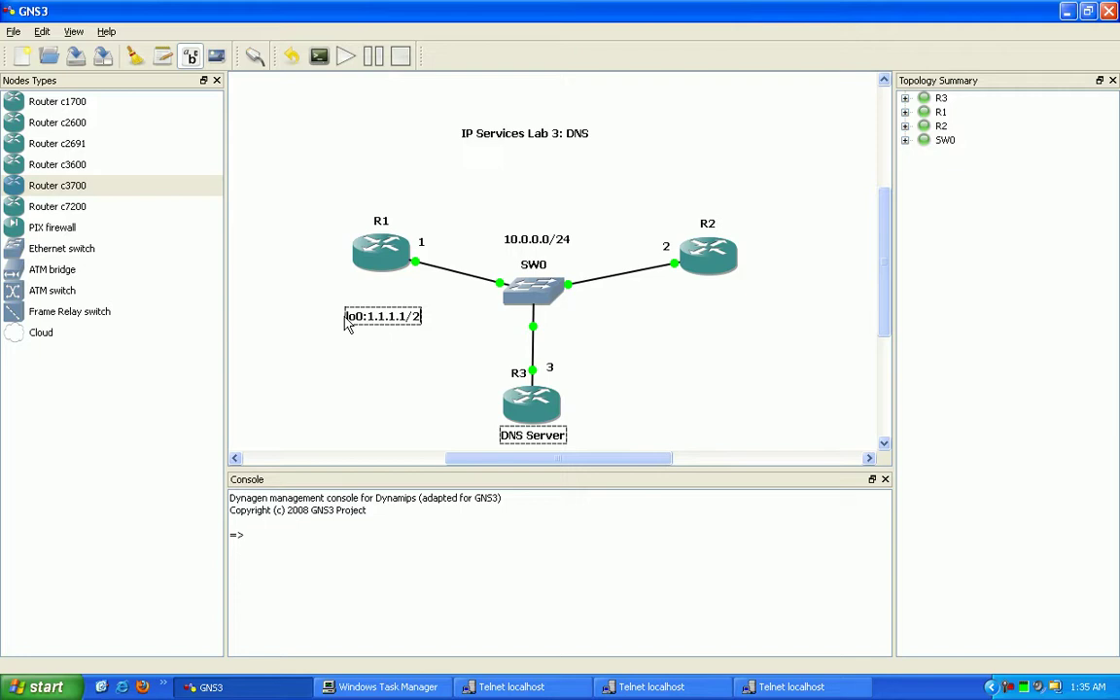
type("4")
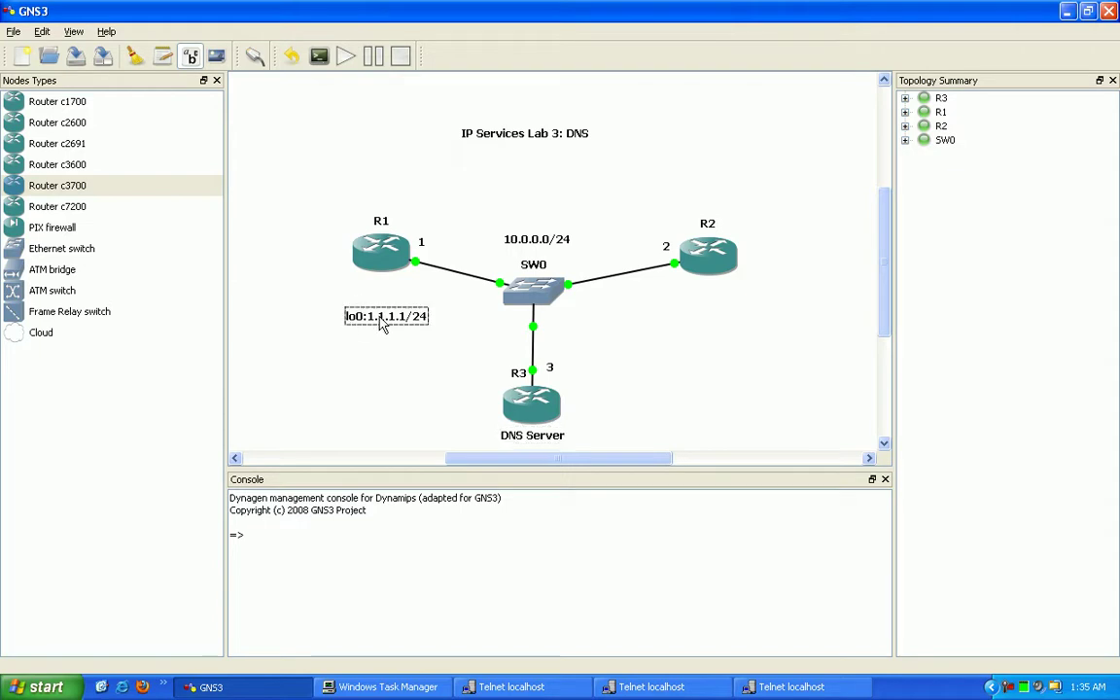
left_click_drag(383, 326, 367, 306)
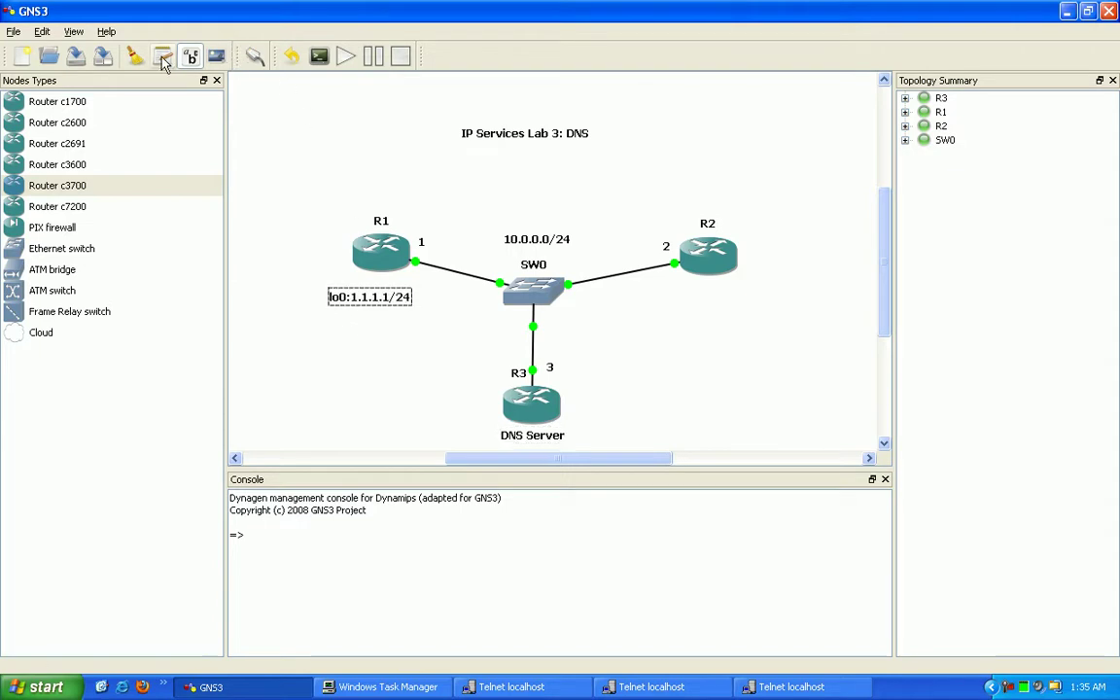
left_click(679, 291)
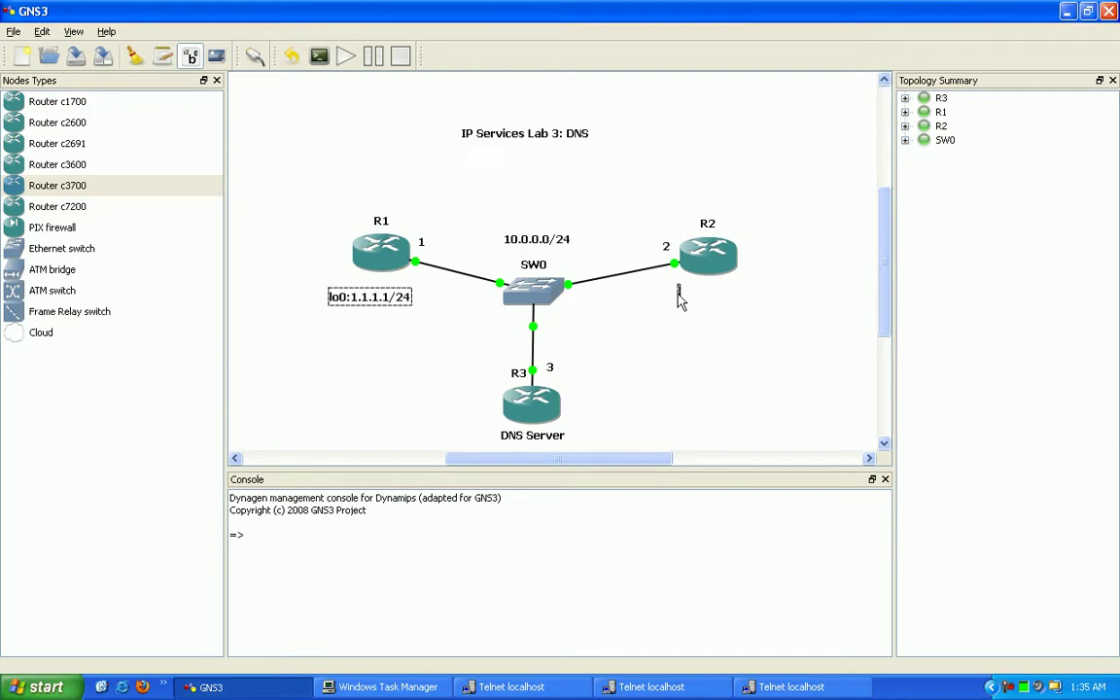
type("lo0:2.2.2.2/23")
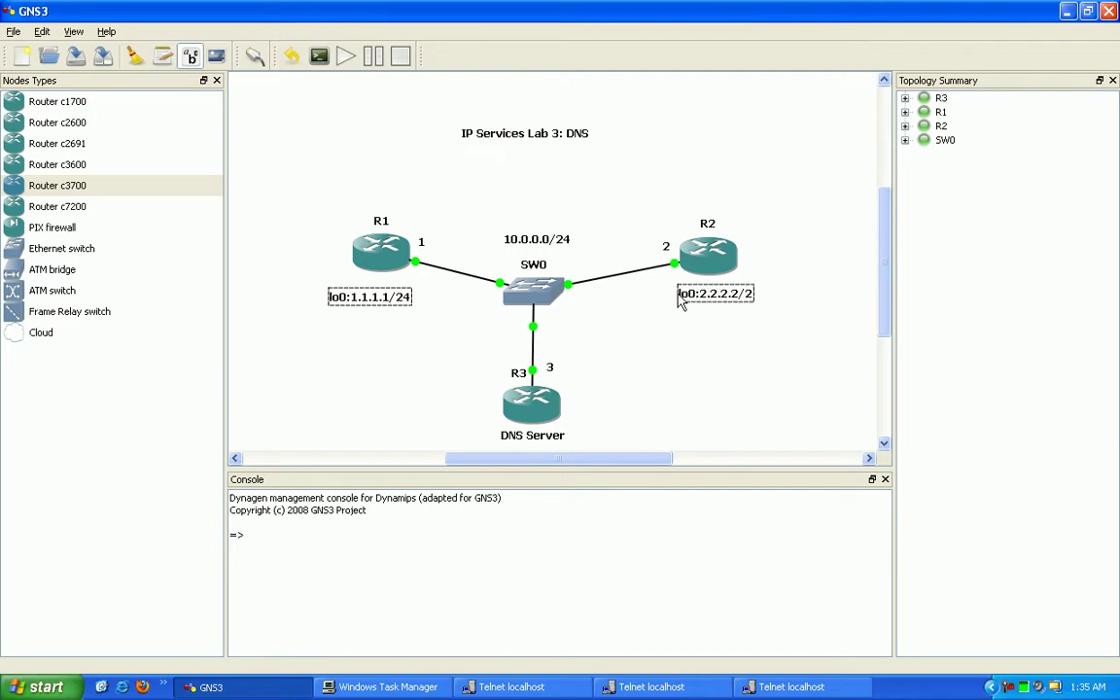
left_click(669, 337)
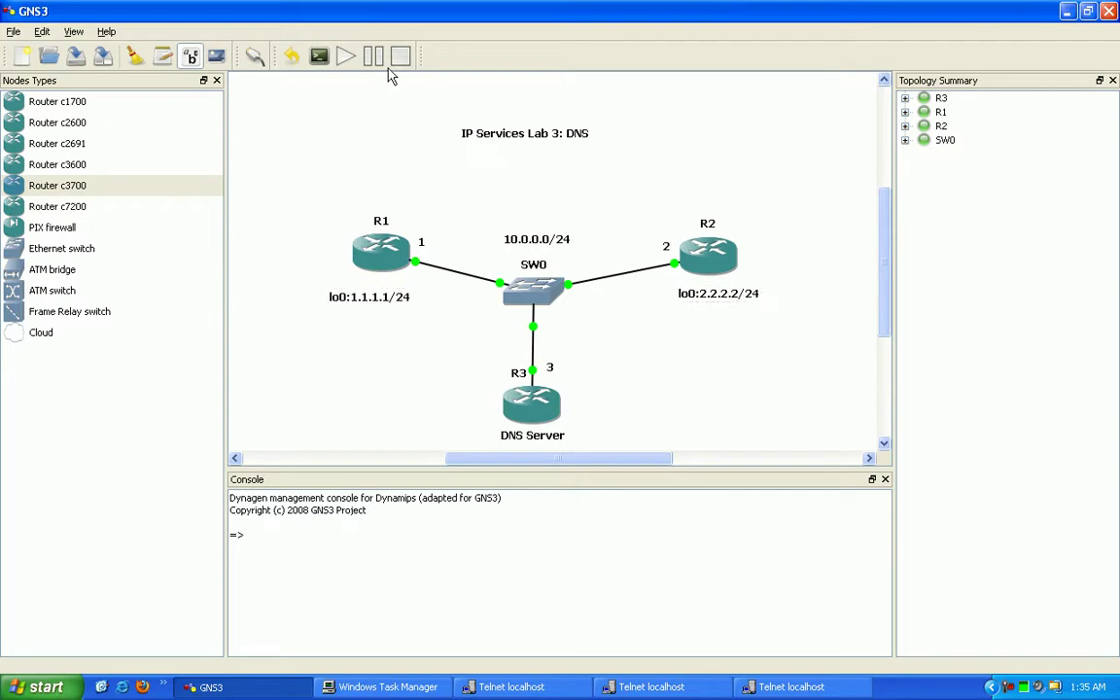
Add the lo0:3.3.3.3/24 loopback note beside R3
left_click(163, 55)
key("Escape")
left_click(569, 409)
type("lo0:3.3.3.3/24")
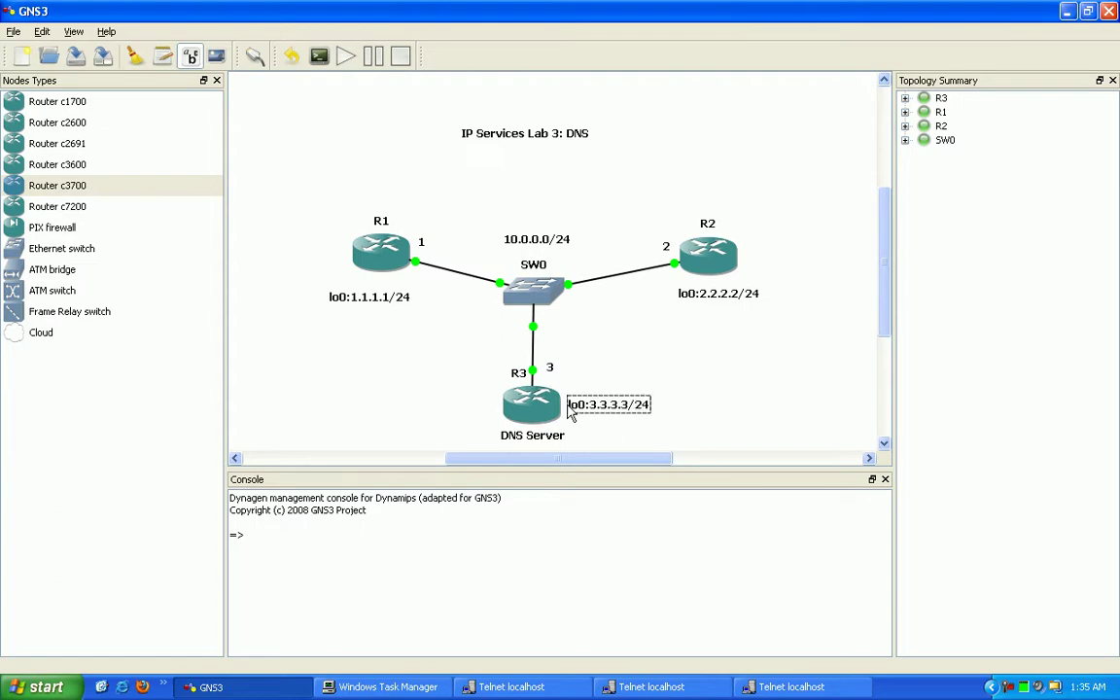
left_click_drag(575, 411, 575, 415)
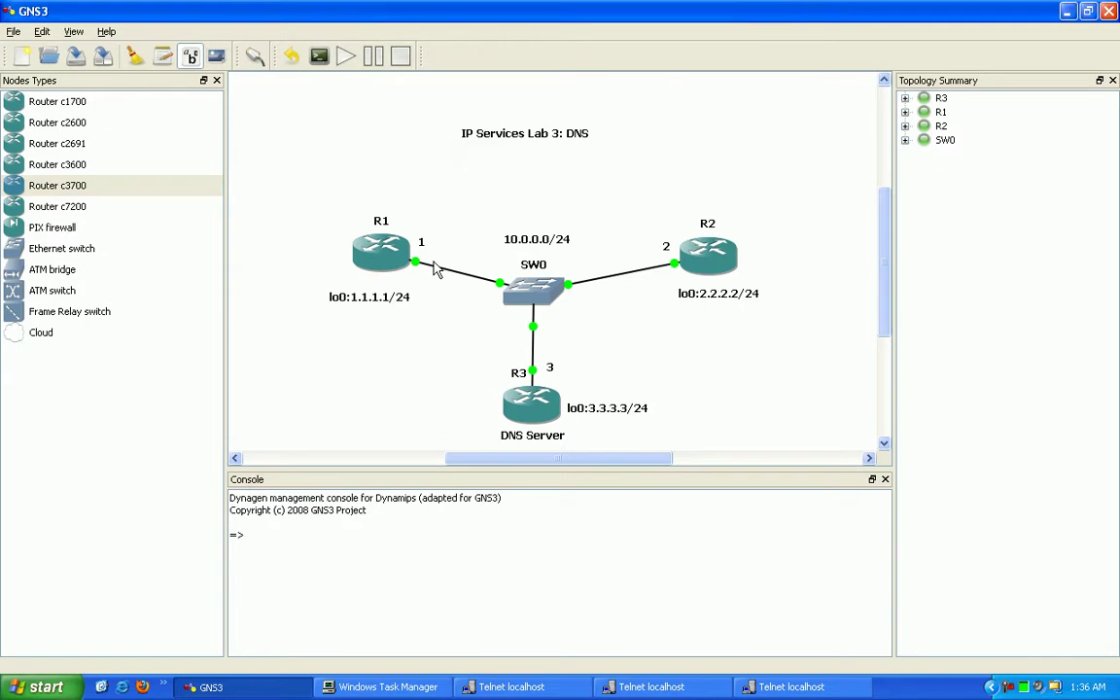
Finish editing the R3 loopback note on the topology canvas
left_click(518, 437)
On R1, enter config mode and give Loopback0 the address 1.1.1.1 255.255.255.0
left_click(501, 687)
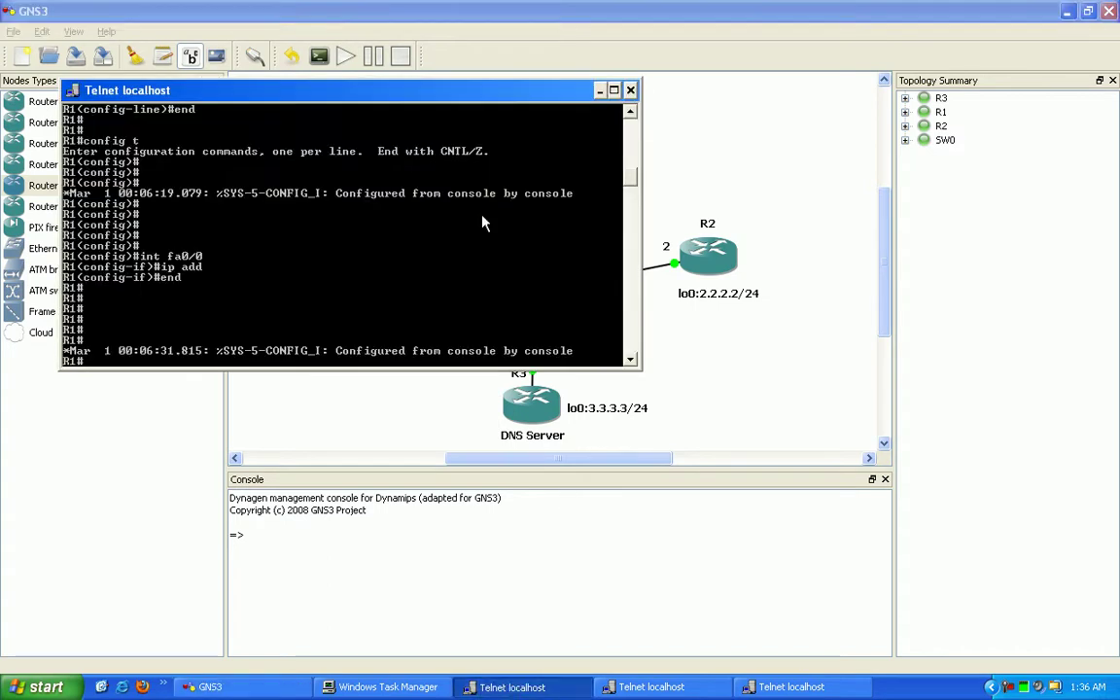
key("Return")
key("Return")
key("Return")
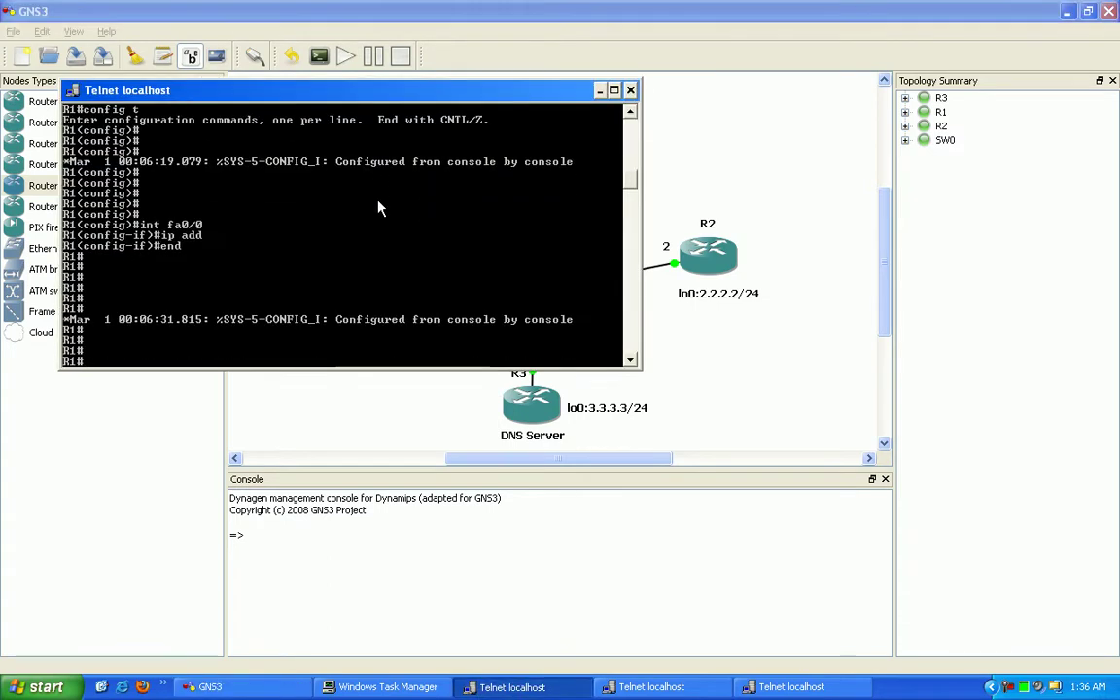
type("config t")
key("Return")
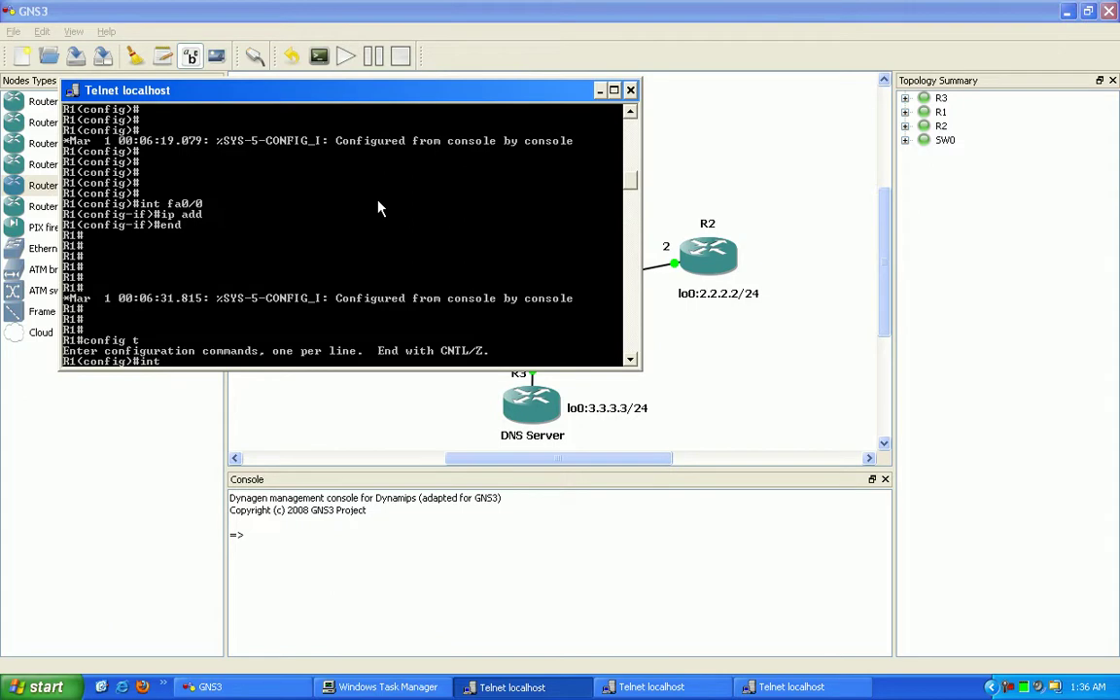
type("int lo0")
key("Return")
type("ip add")
key("Tab")
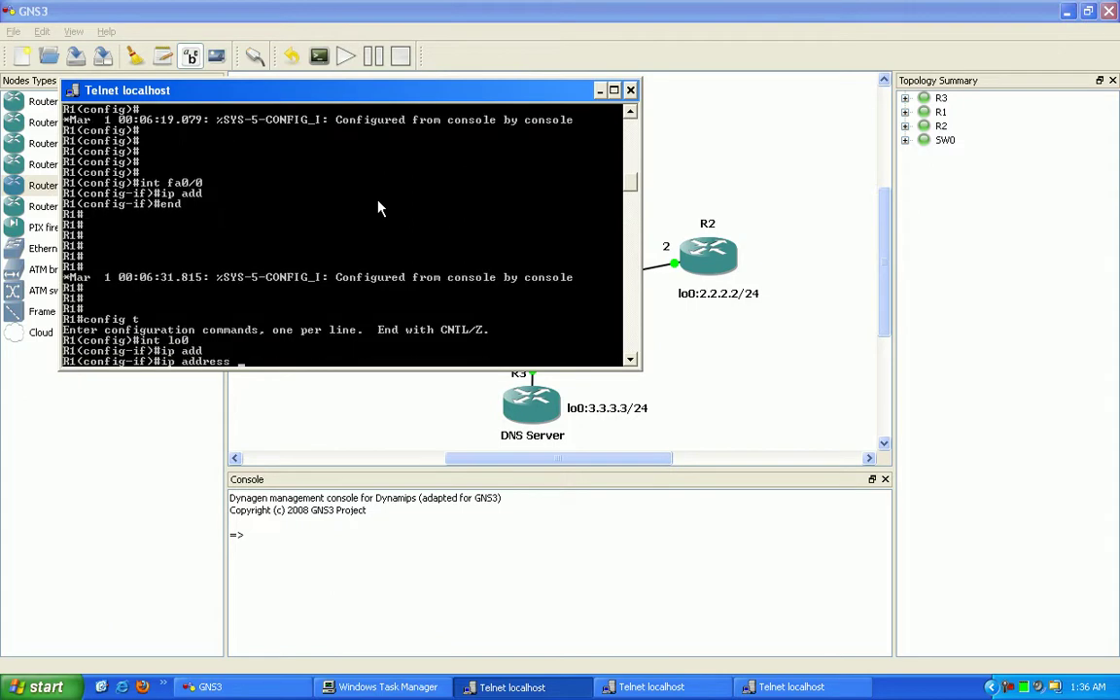
type("1.1.1.1 255.255.255.")
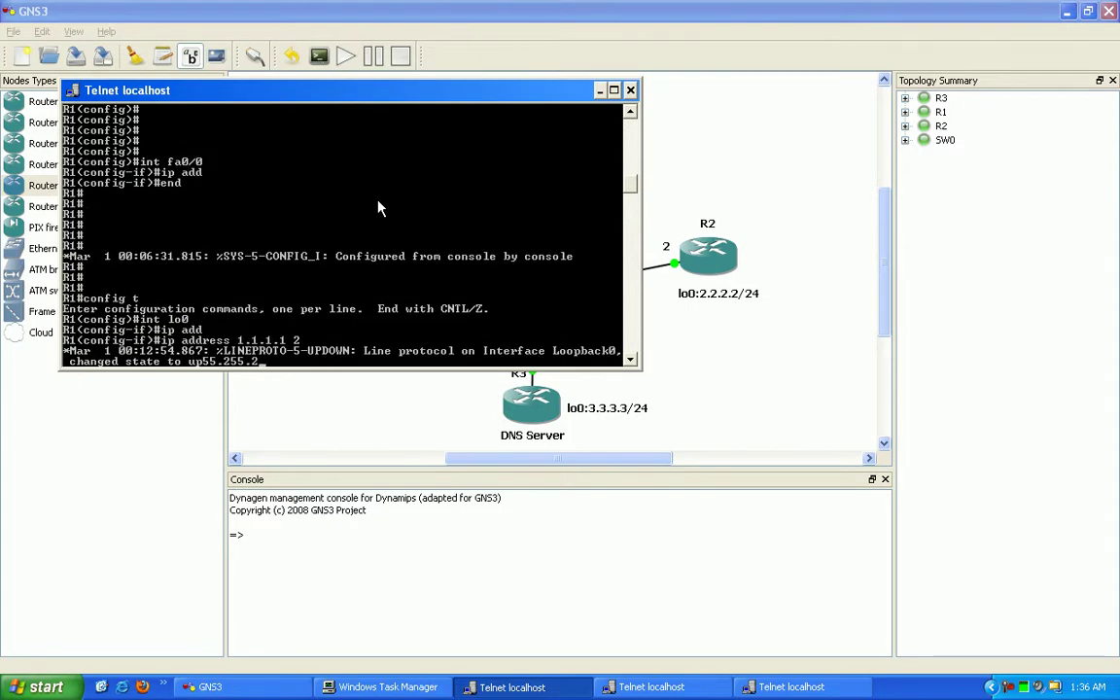
type("0")
key("Return")
Assign FastEthernet0/0 the address 10.0.0.1 255.255.255.0 and enable it with no shut
key("Return")
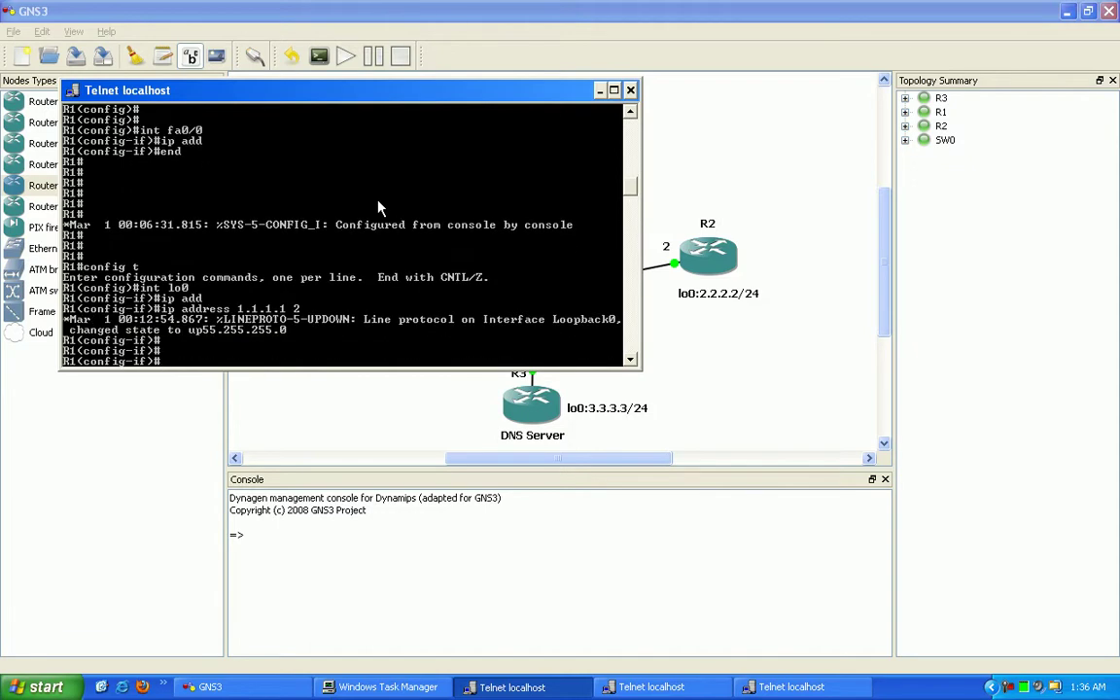
type("int fa0/0")
key("Return")
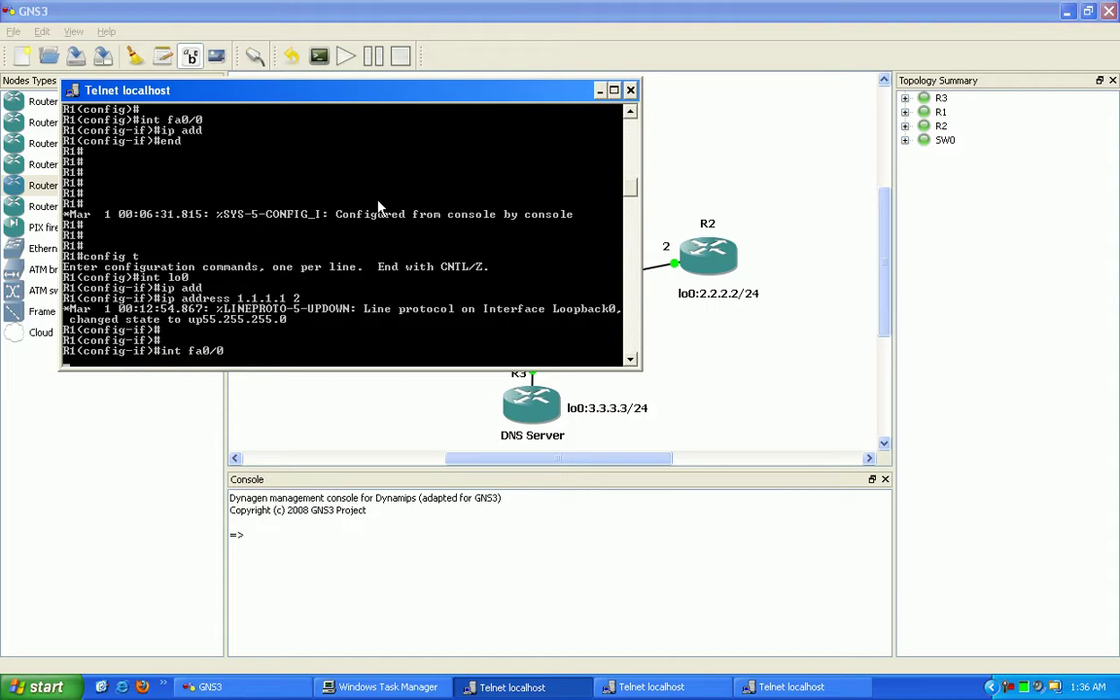
type("ip add")
key("Tab")
type("10")
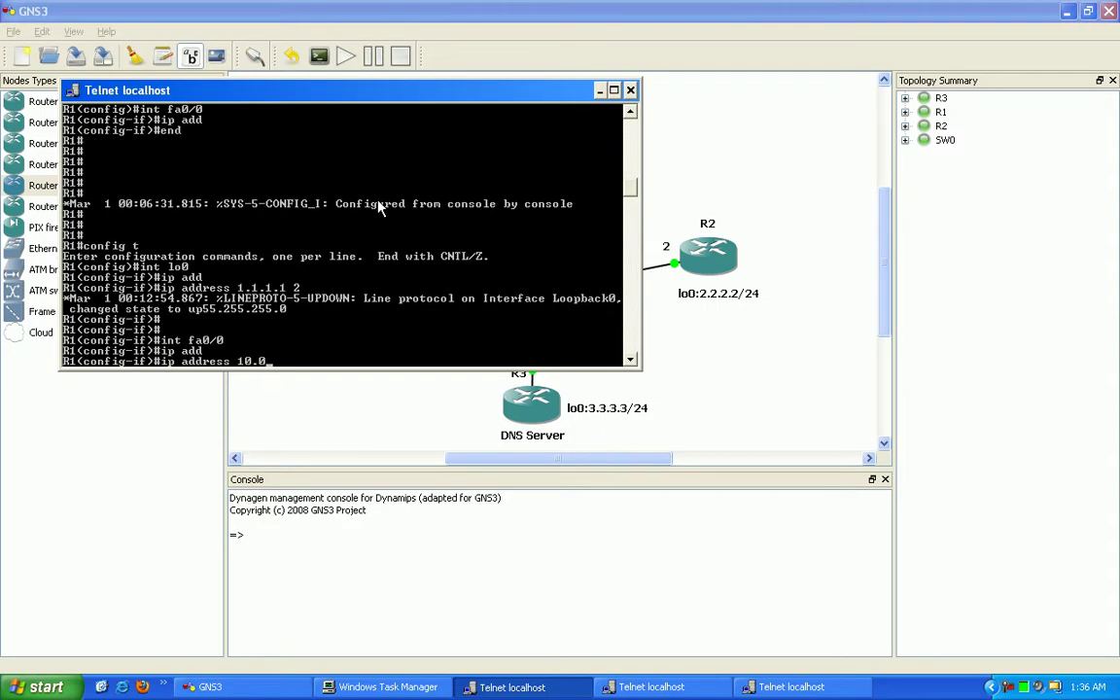
type(".0.0.1 2")
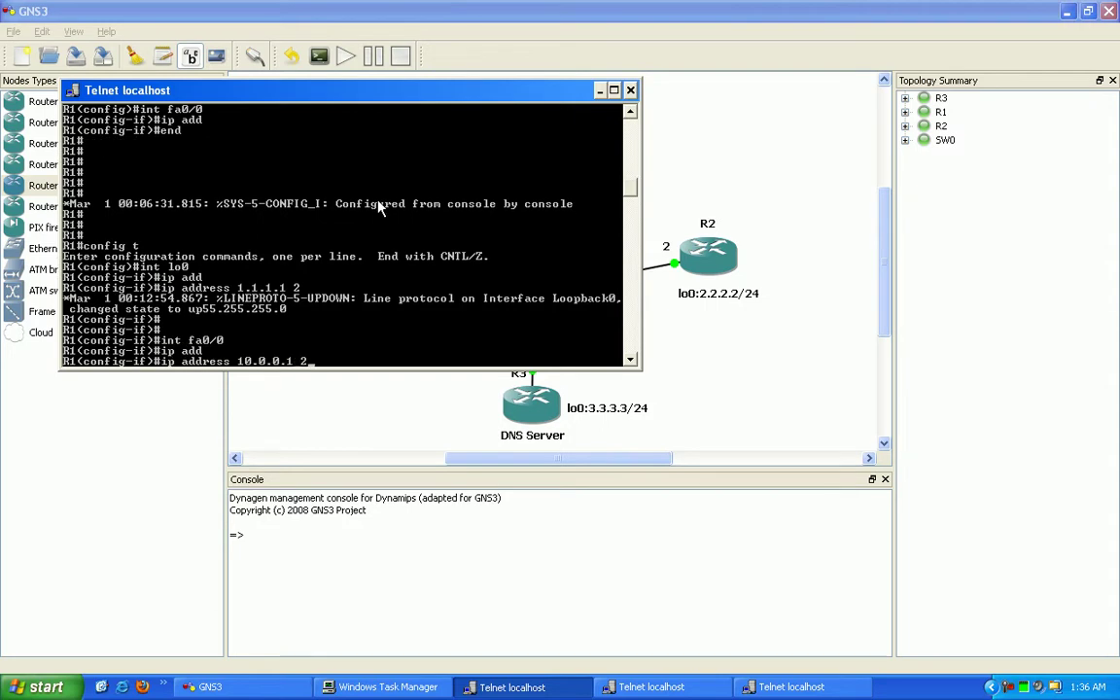
type("55.255.255.0")
key("Return")
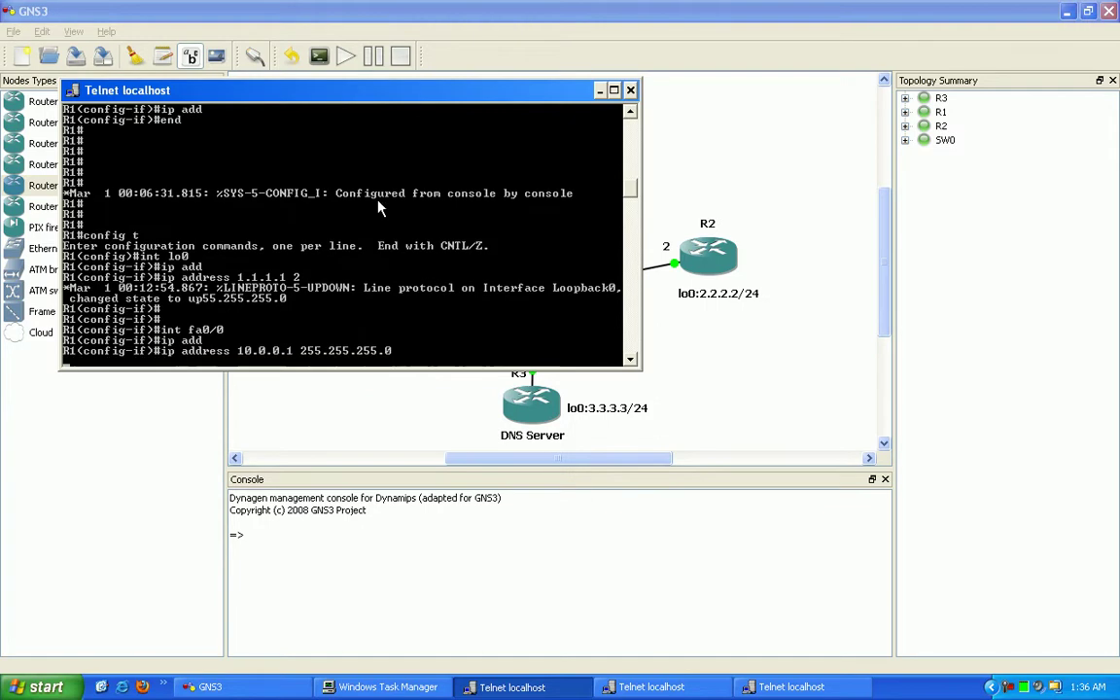
type("no shut")
key("Return")
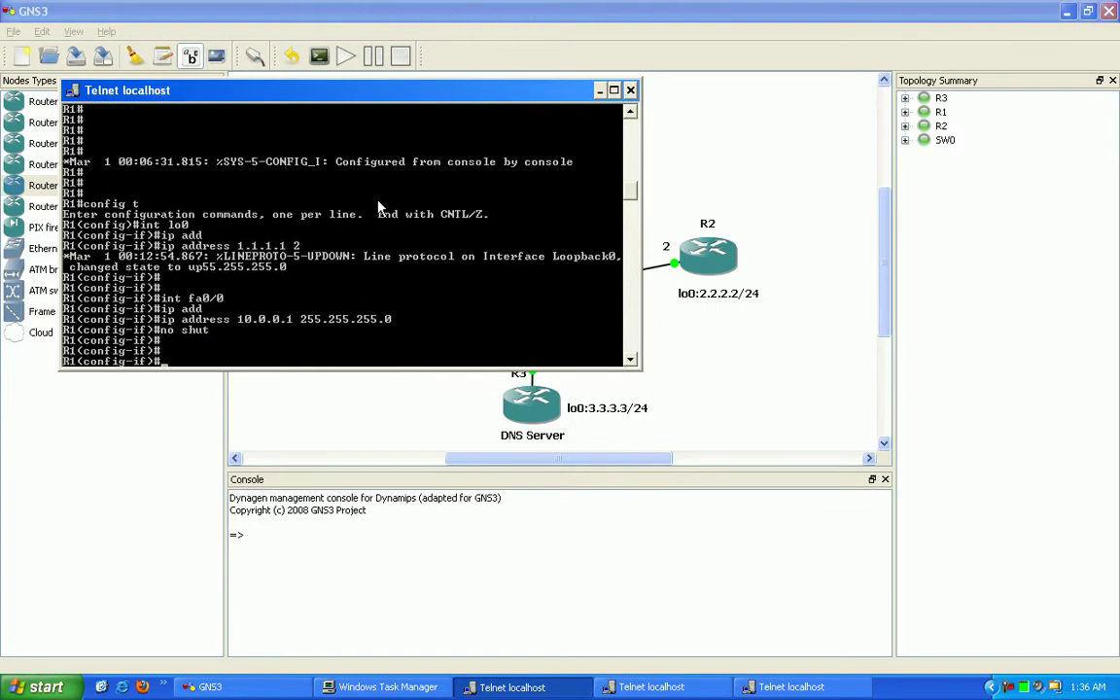
Start OSPF process 1 on R1 and add 10.0.0.1 and 1.1.1.1 (wildcard 0.0.0.0) to area 0
type("route")
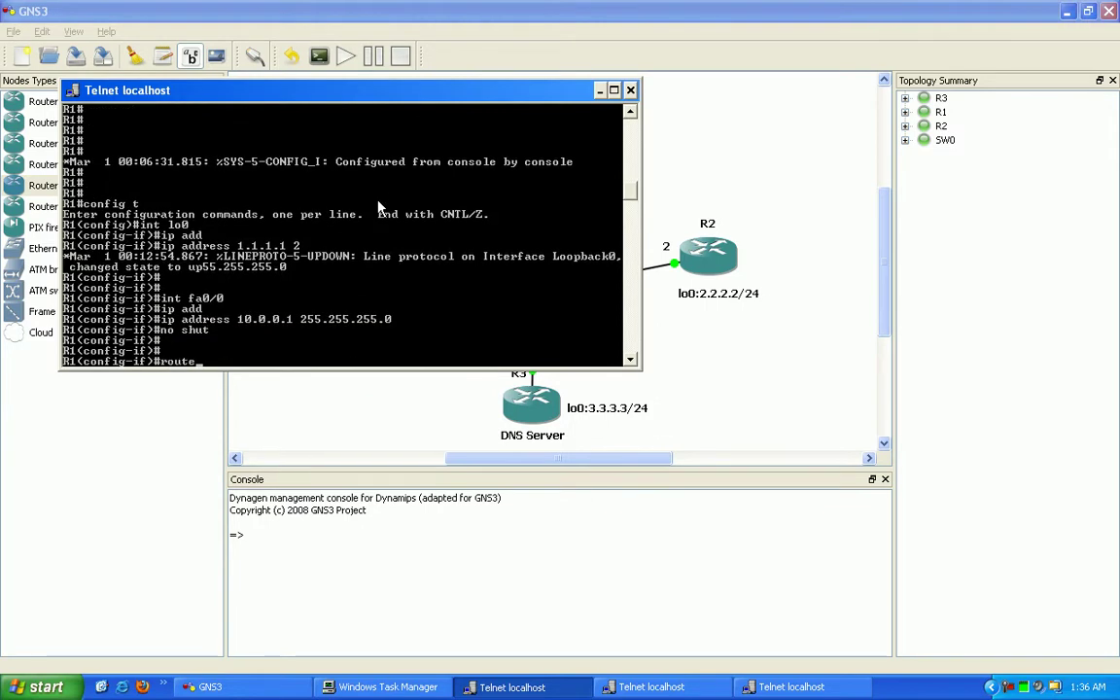
type("r osps")
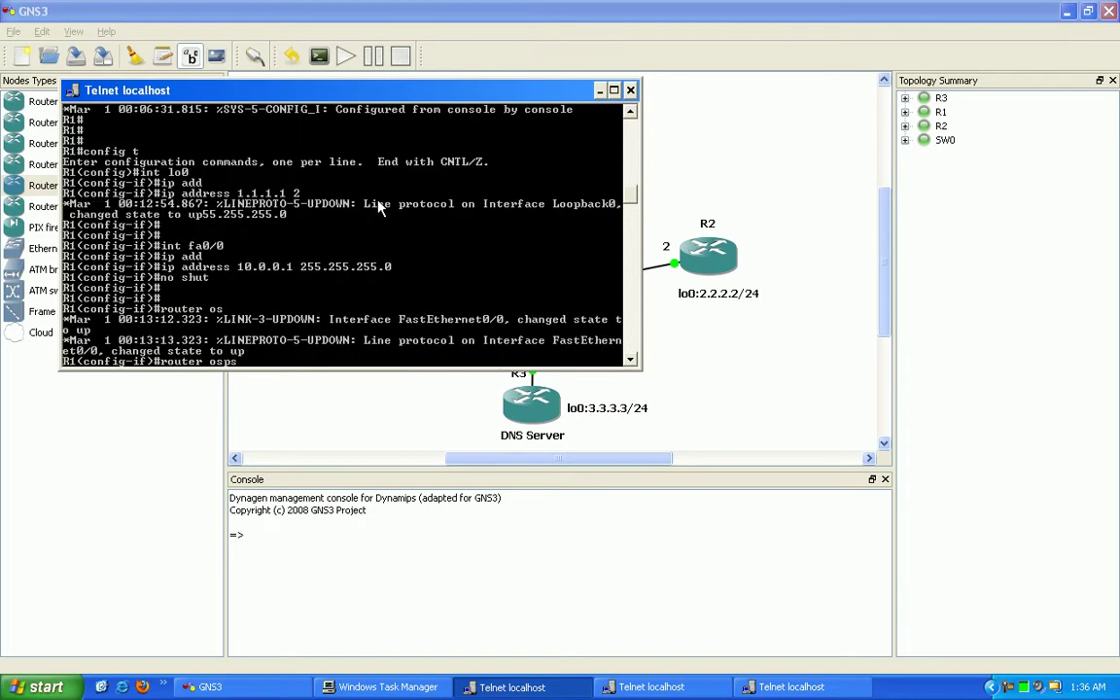
key("BackSpace")
type("fig-if)#router ospf")
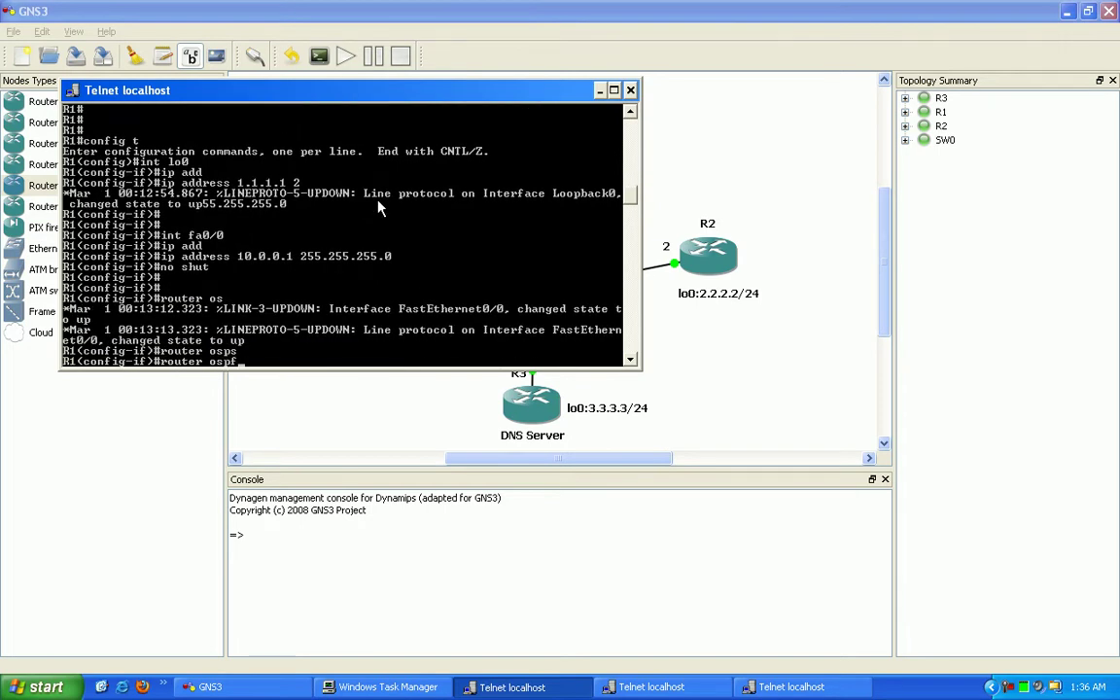
type(" 1")
key("Return")
key("Return")
key("Return")
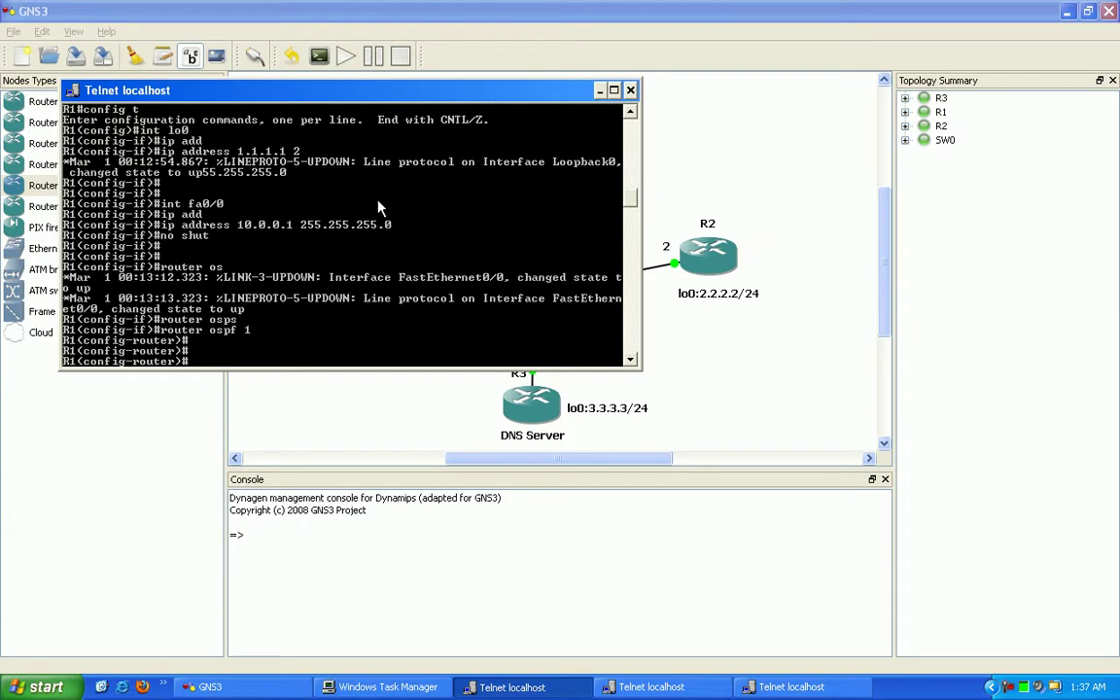
type("network 10.0.")
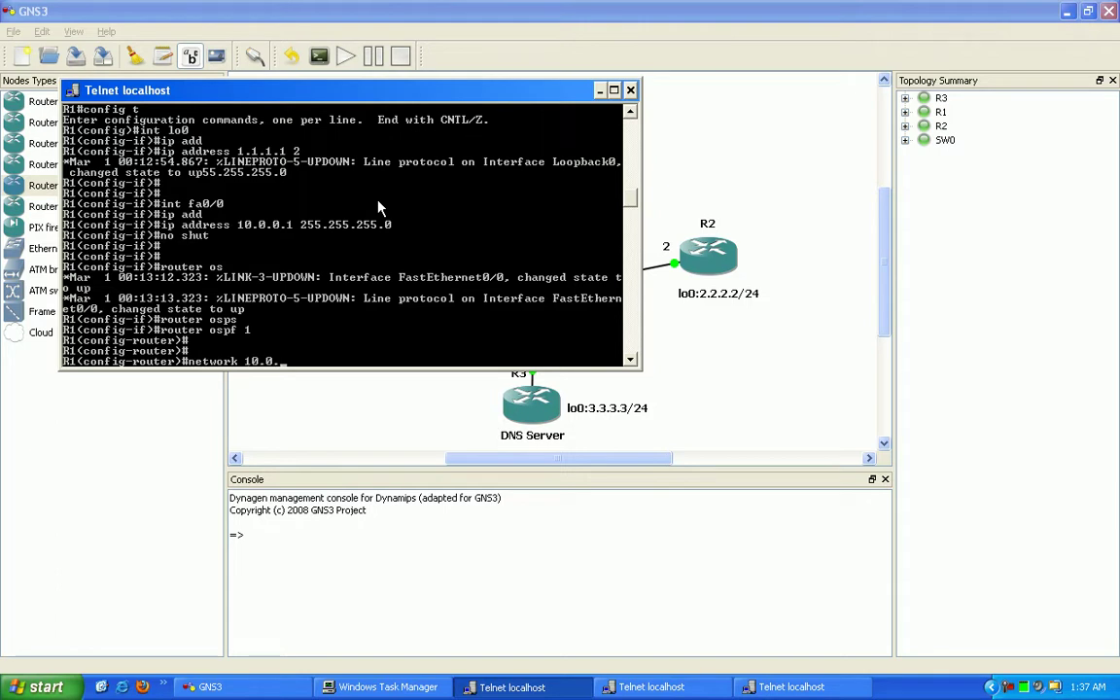
type("0.1 0.0.0.0")
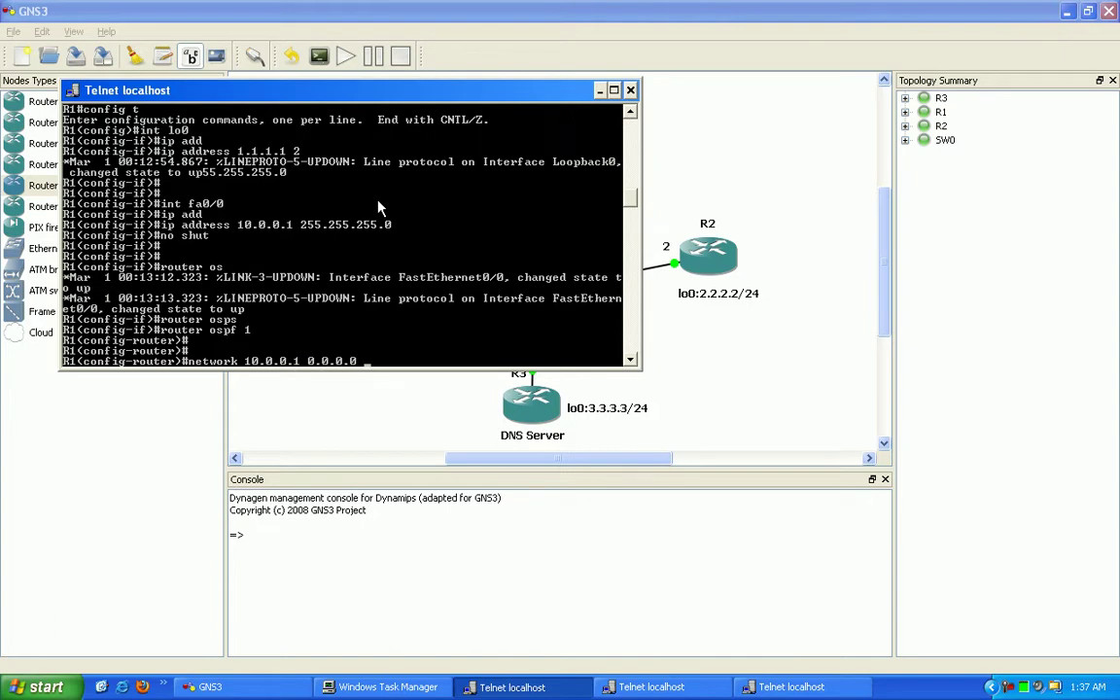
type(" area 0")
key("Return")
type("network ")
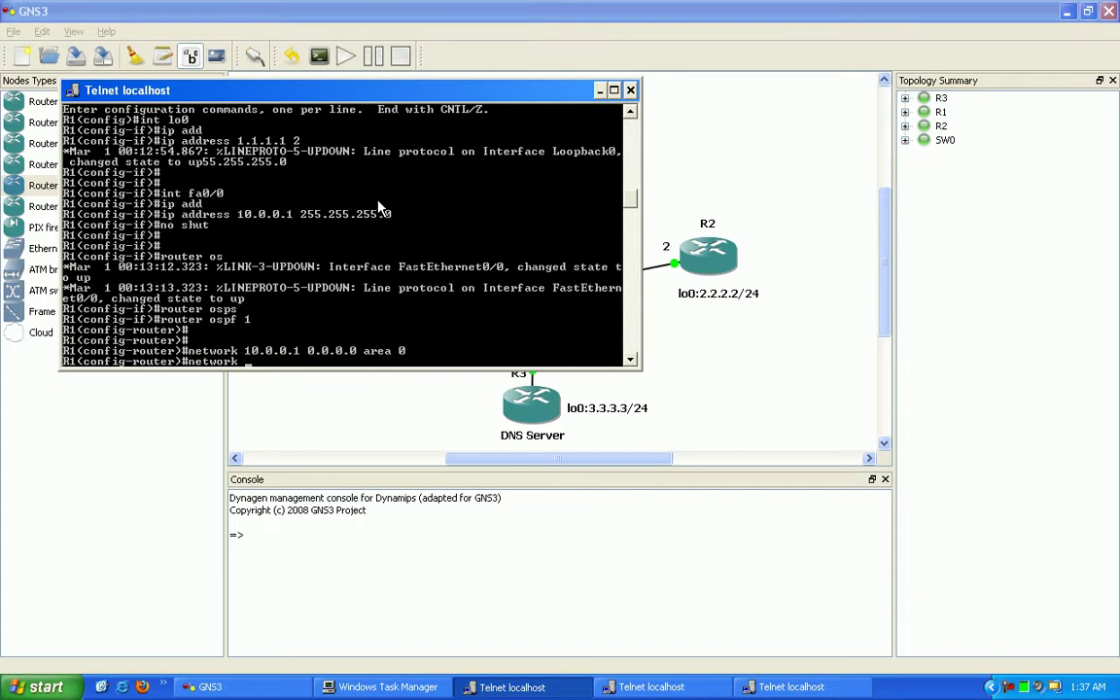
type("1.1.1.1 0.0.0.0 area 0")
key("Return")
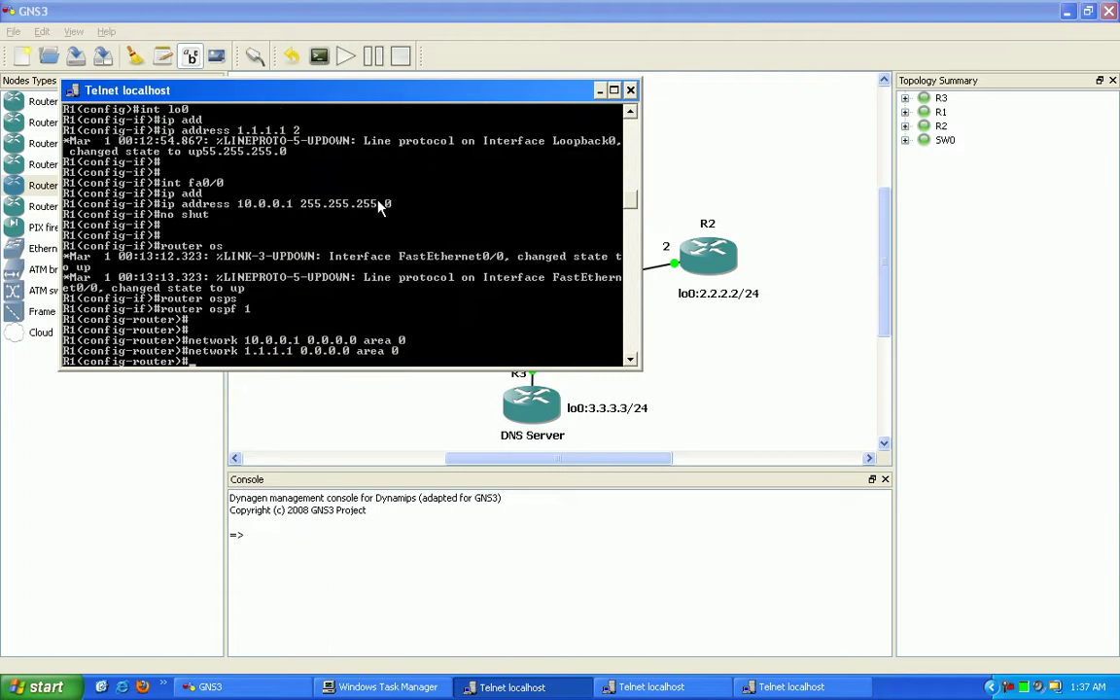
Mark and copy text from R1's network lines, including the 10.0.0.1 address
right_click(287, 344)
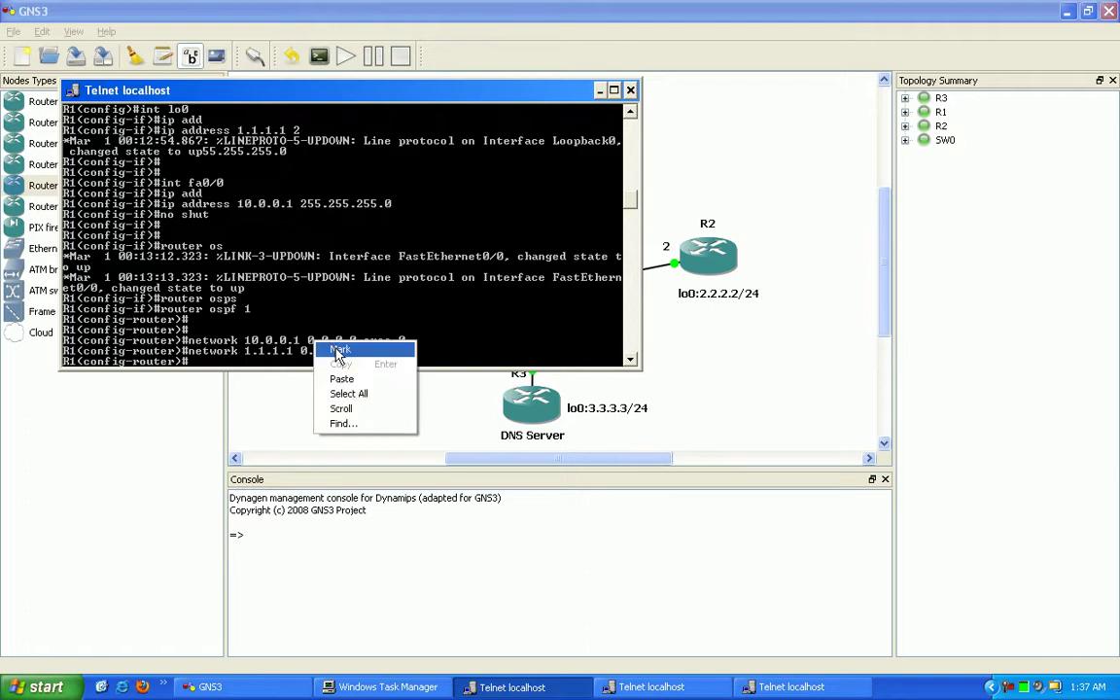
left_click(311, 350)
left_click_drag(309, 342, 275, 354)
left_click(247, 355)
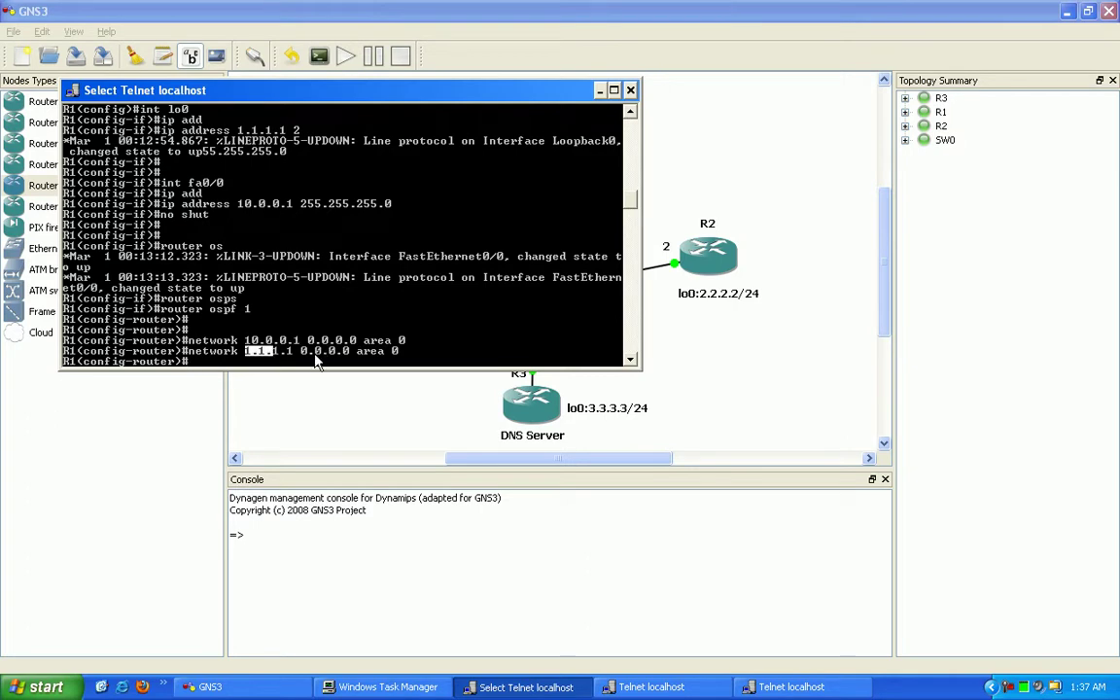
key("Return")
key("Return")
key("Return")
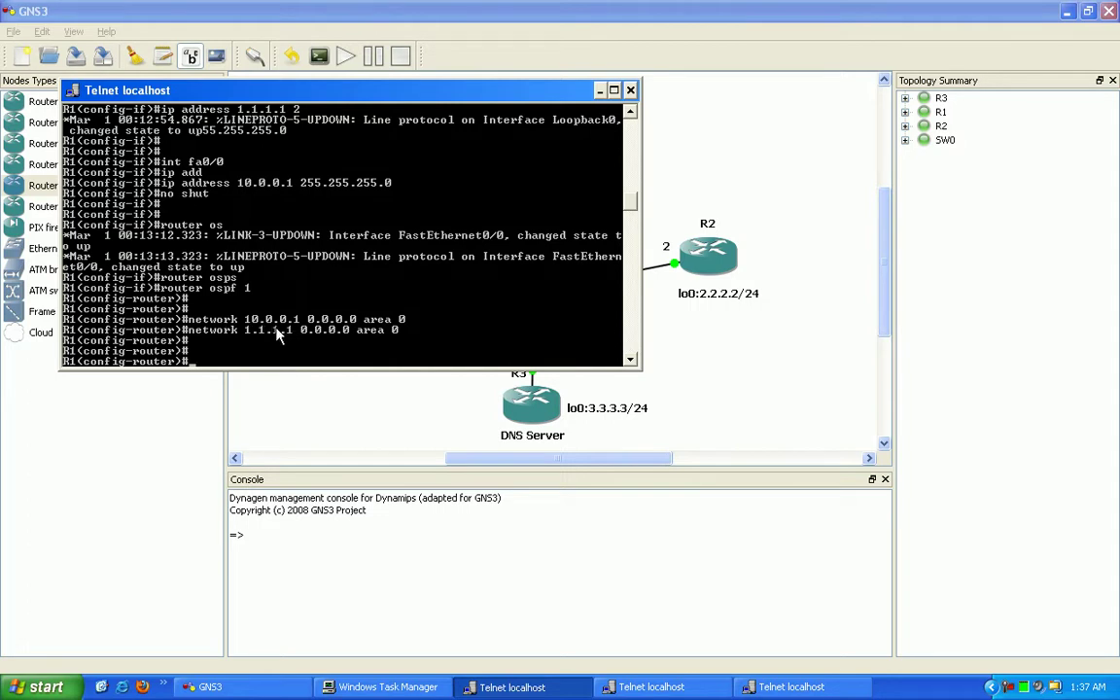
right_click(272, 329)
left_click(292, 338)
left_click_drag(245, 319, 293, 331)
key("Return")
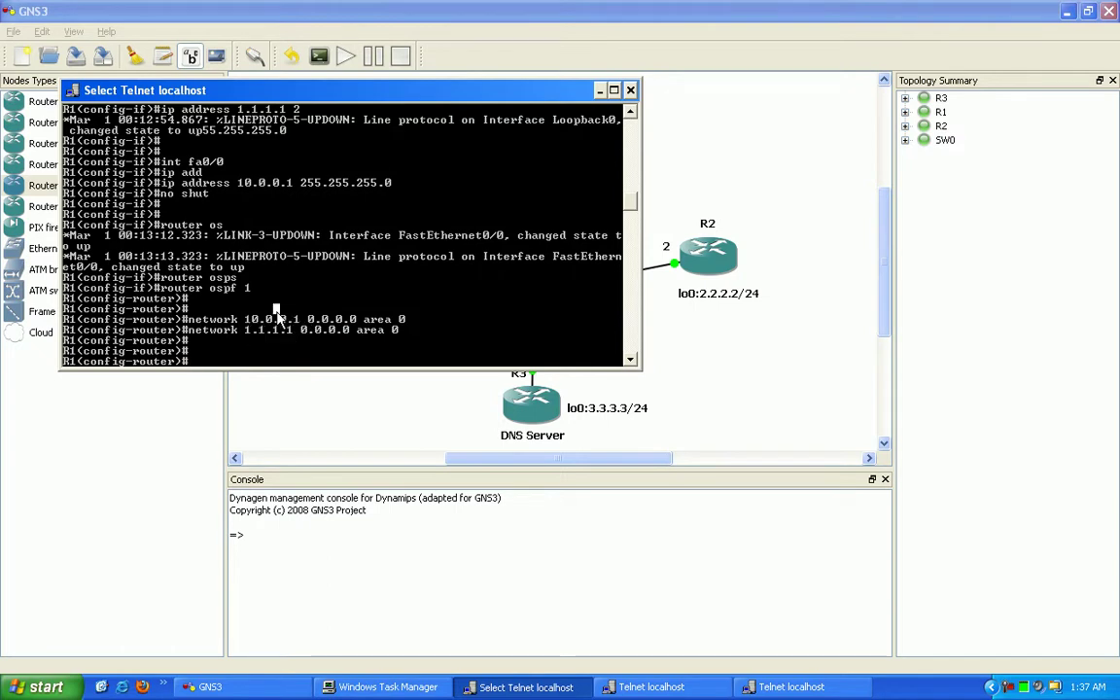
key("Return")
key("Return")
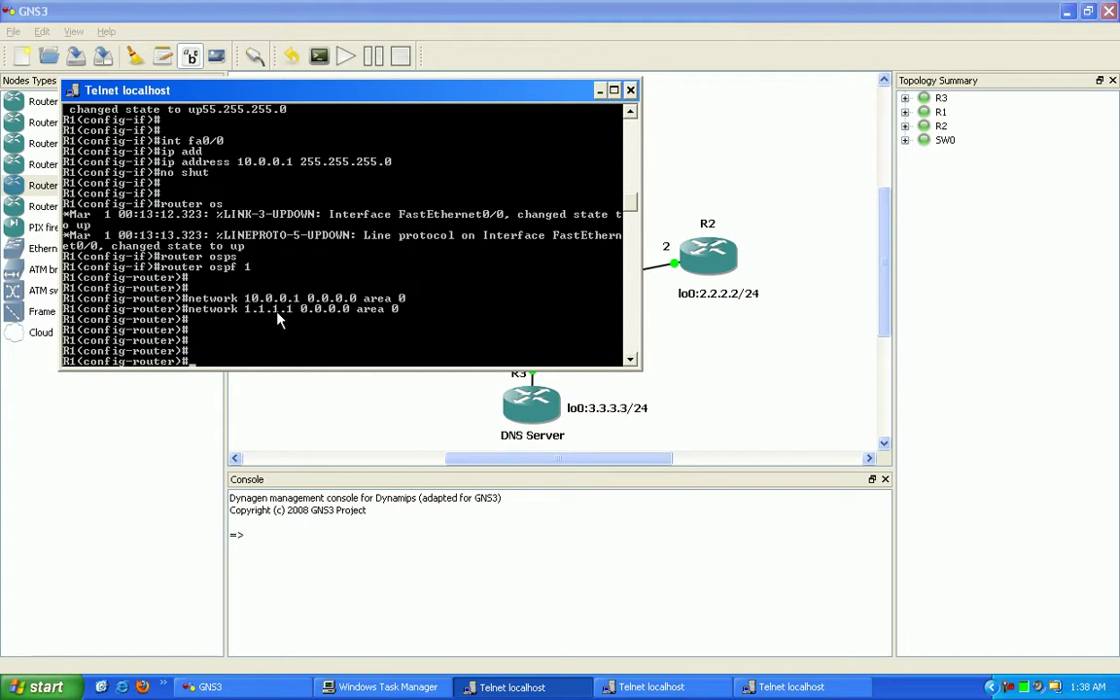
Exit configuration mode on R1 and save it with wr
type("end")
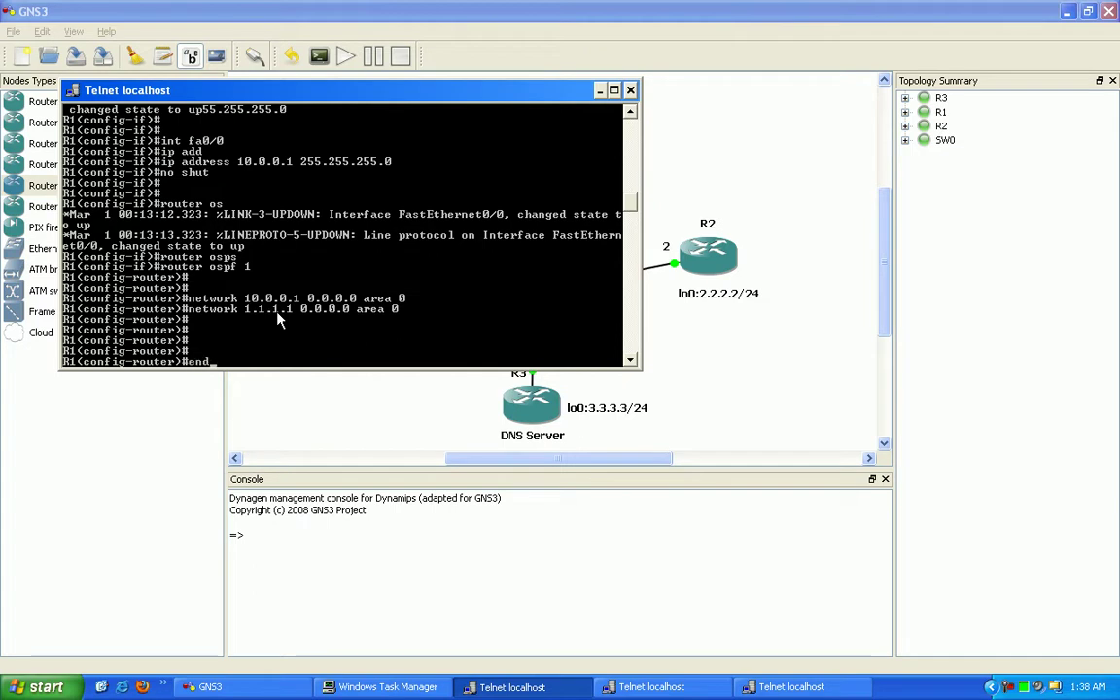
key("Return")
key("Return")
key("Return")
key("Return")
type("wr")
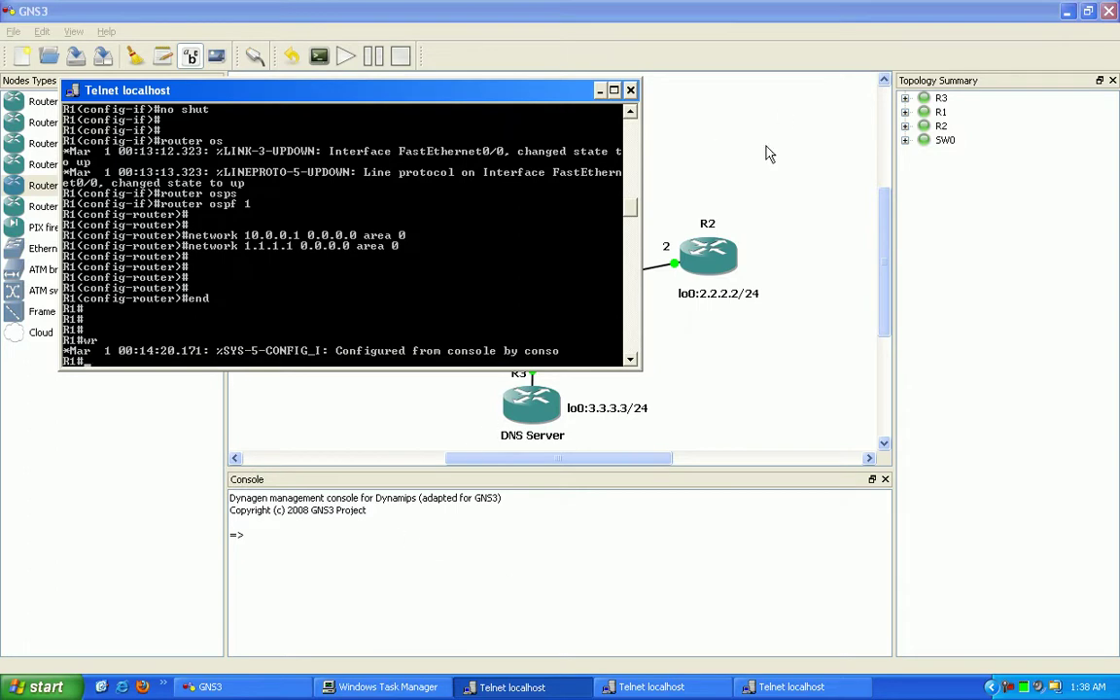
left_click(704, 227)
On R2, enter config mode and give Loopback0 the address 2.2.2.2 255.255.255.0
left_click(650, 686)
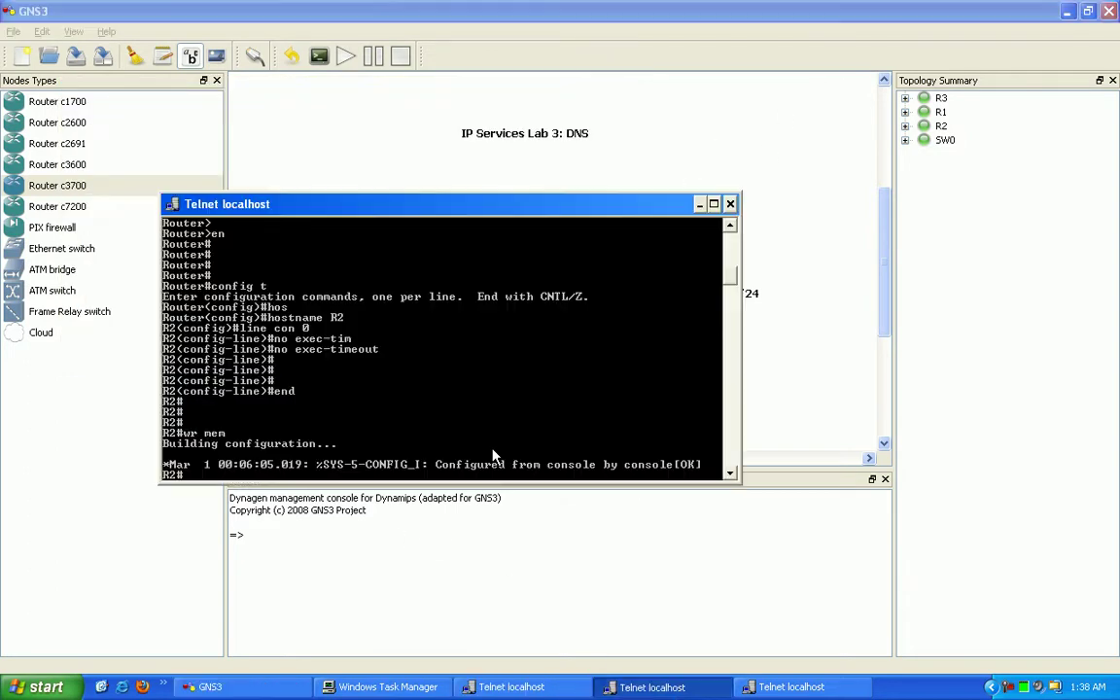
key("Return")
key("Return")
type("config t")
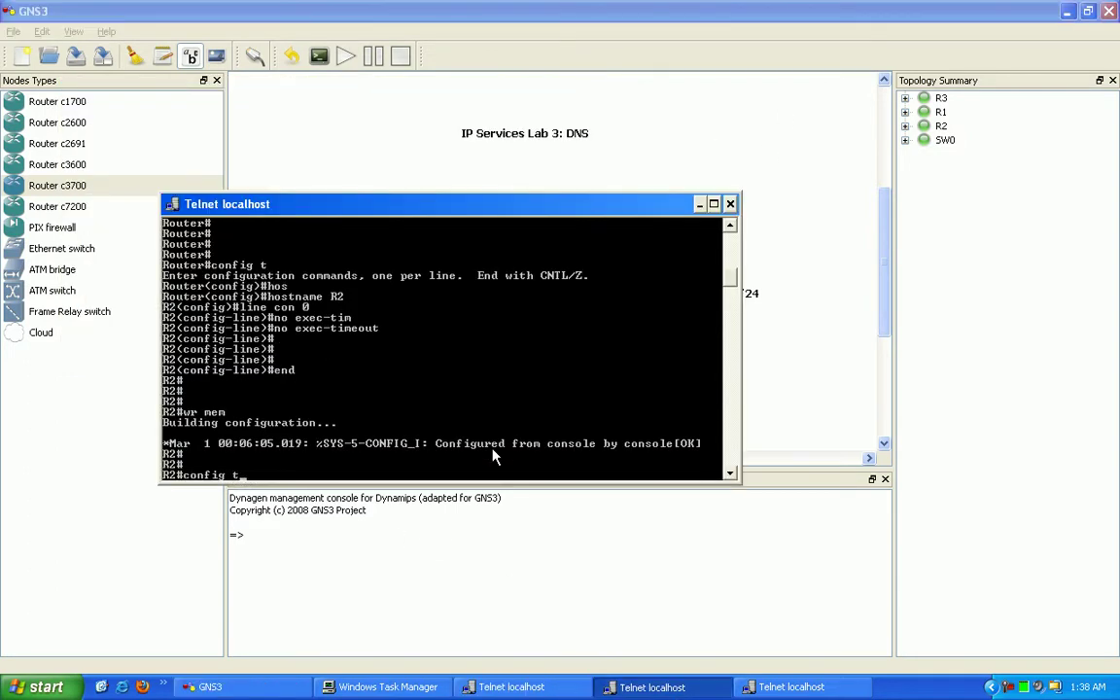
key("Return")
type("int lo0")
key("Return")
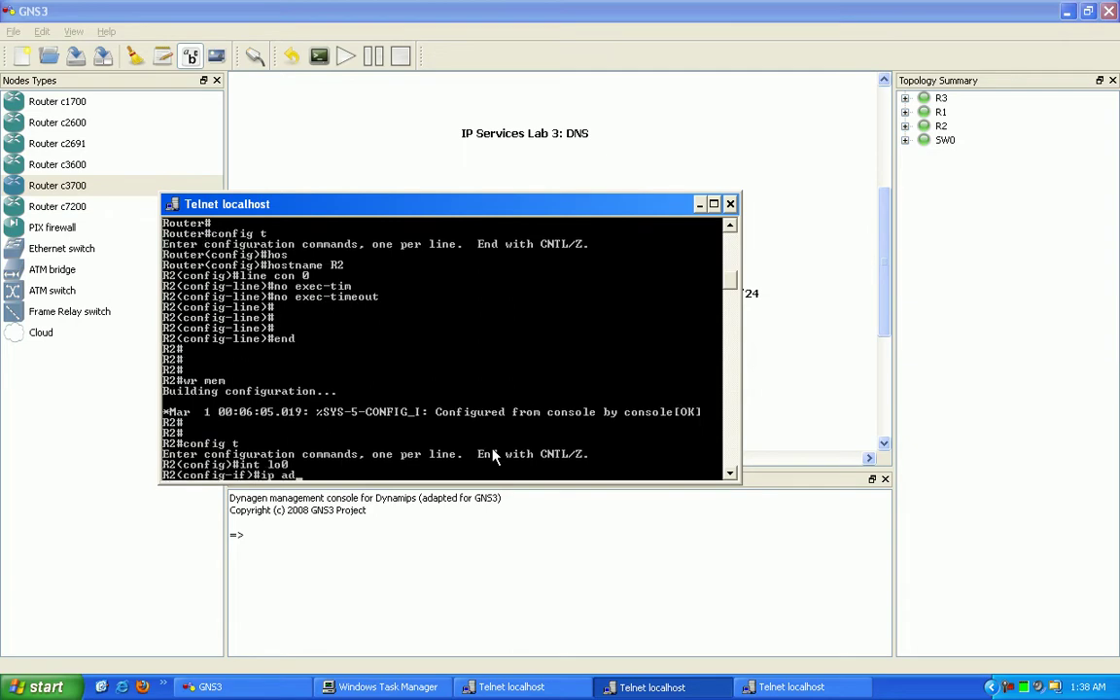
type("ip add")
key("Tab")
type("2.2.2.2 255.255.255.0")
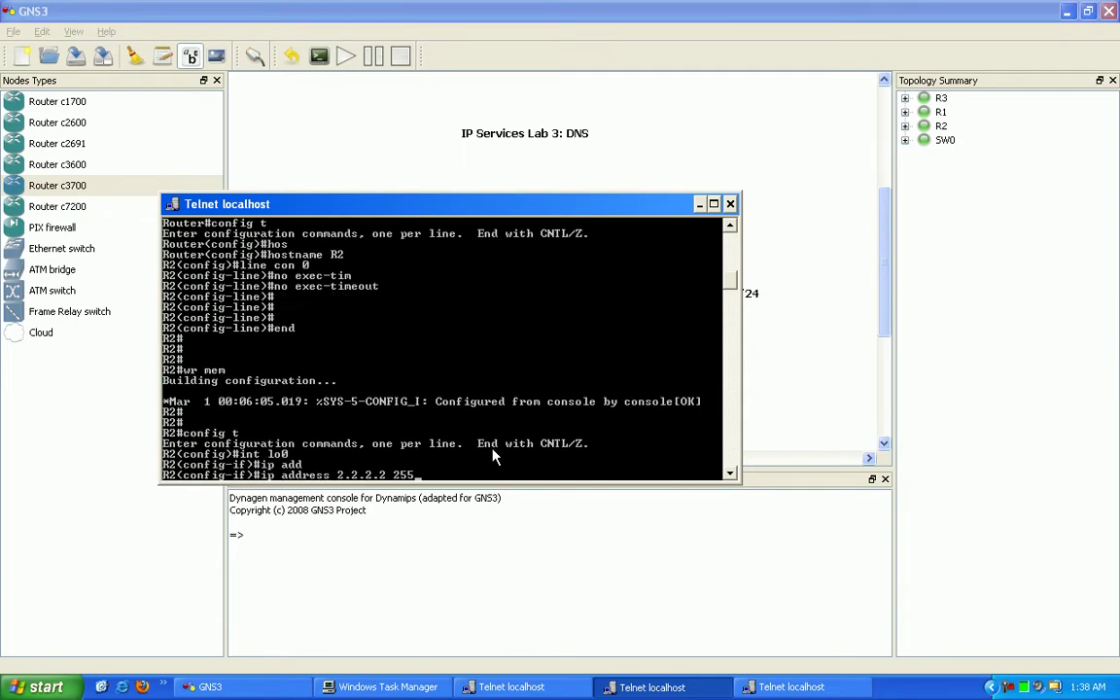
key("Return")
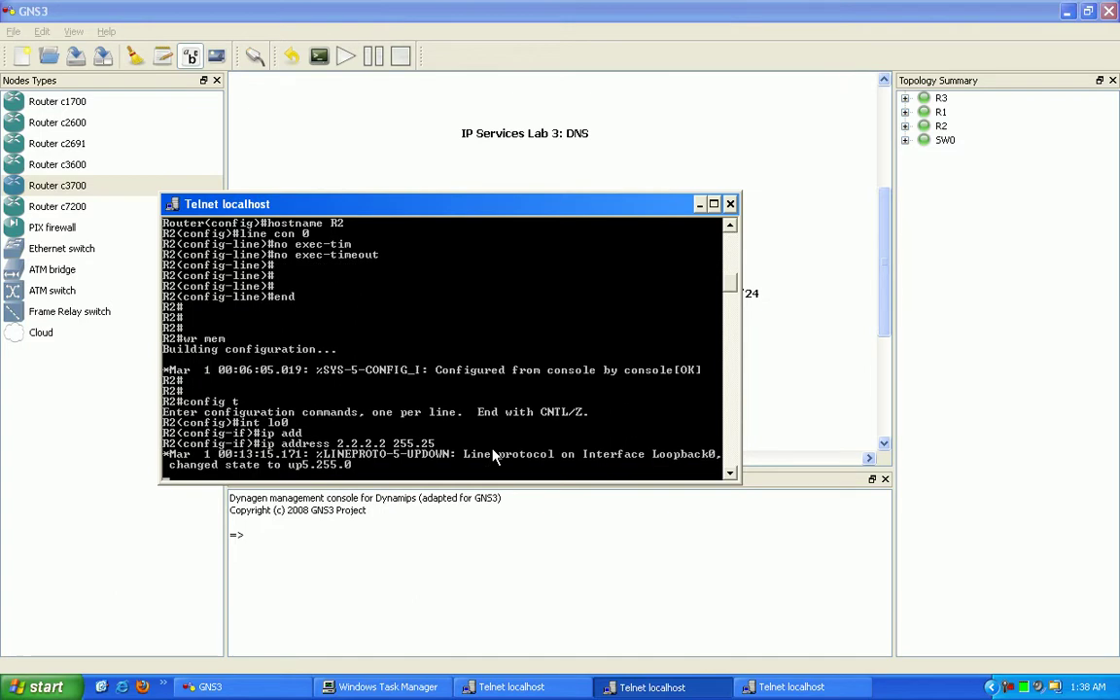
Assign FastEthernet0/0 the address 10.0.0.2 255.255.255.0 and enable it with no shut
type("int fa0/0")
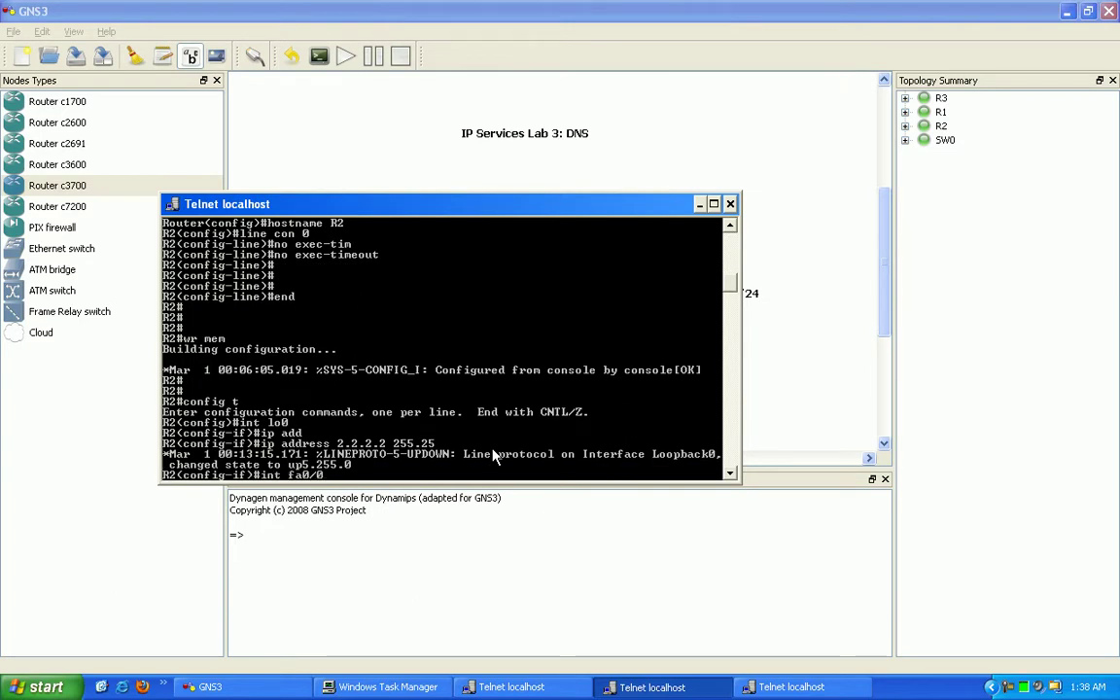
key("Return")
type("ip add")
key("Tab")
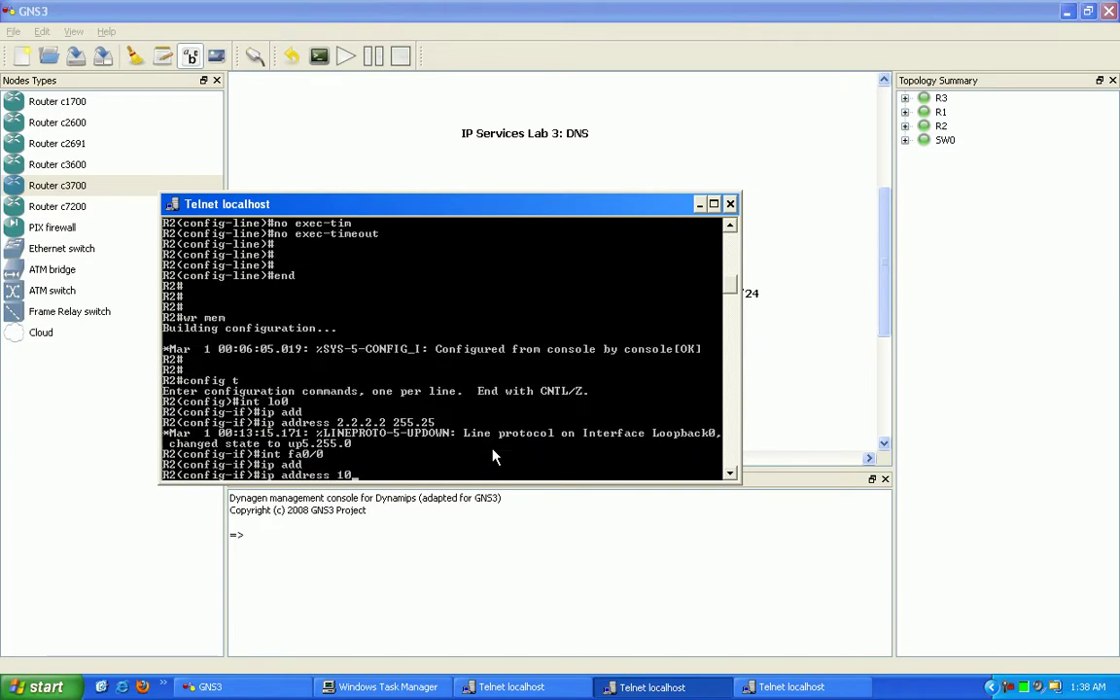
type("10.0.0.2 255.255.255.0")
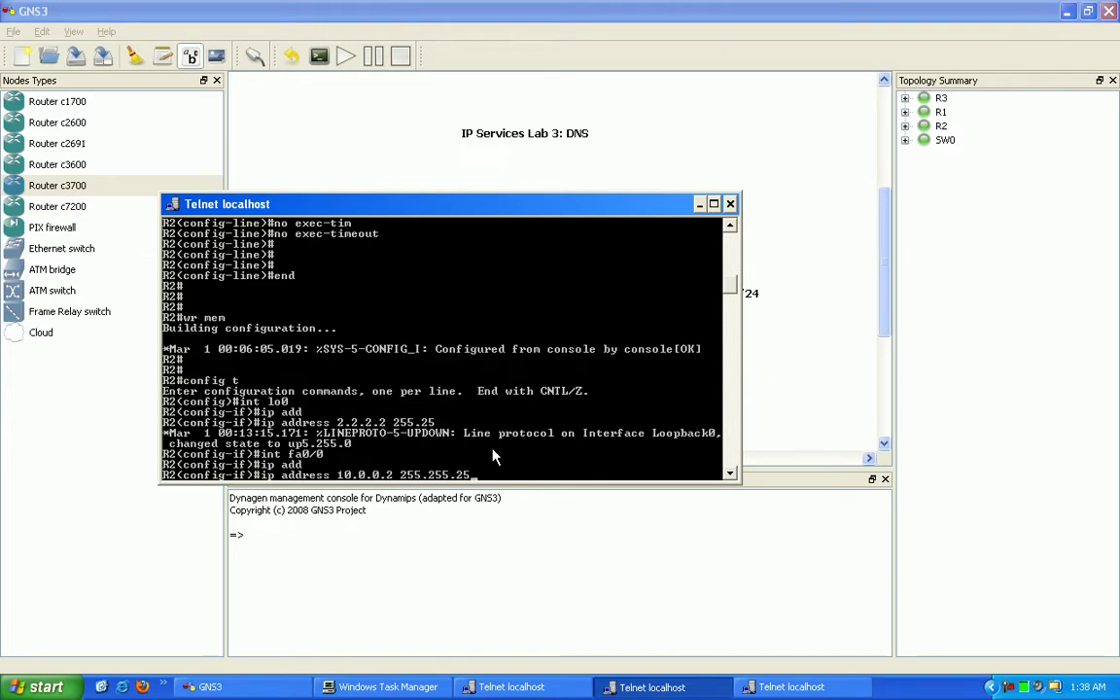
key("Return")
type("no shut")
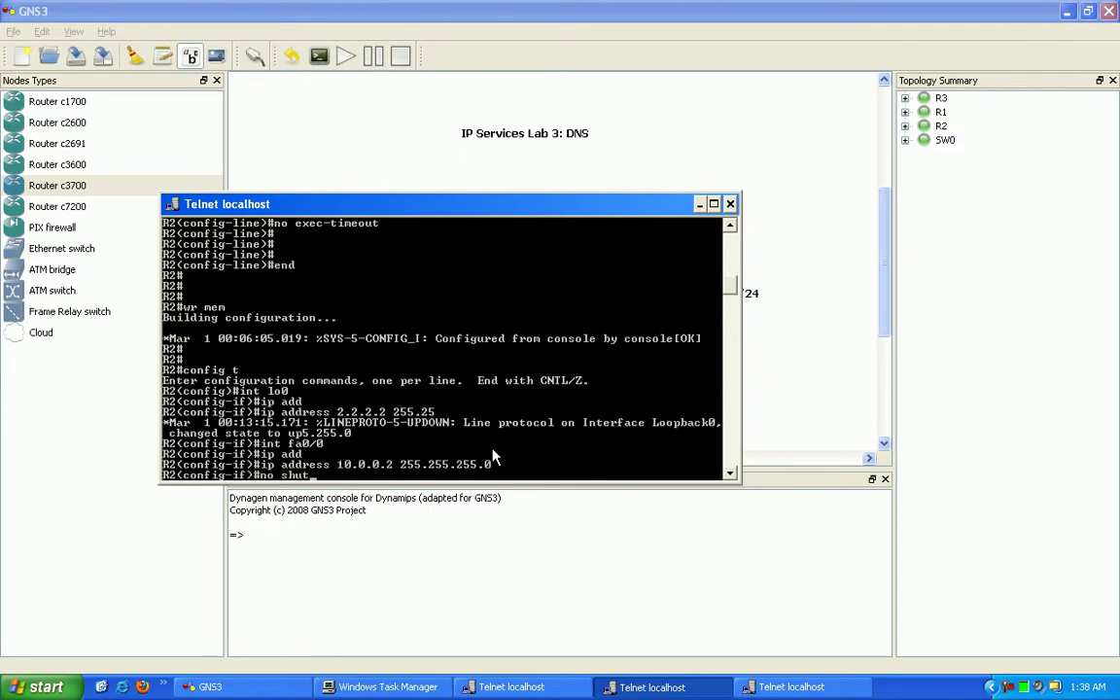
key("Return")
Start OSPF process 1 on R2, add 10.0.0.2 and 2.2.2.2 (wildcard 0.0.0.0) to area 0, then end
type("router os")
key("Tab")
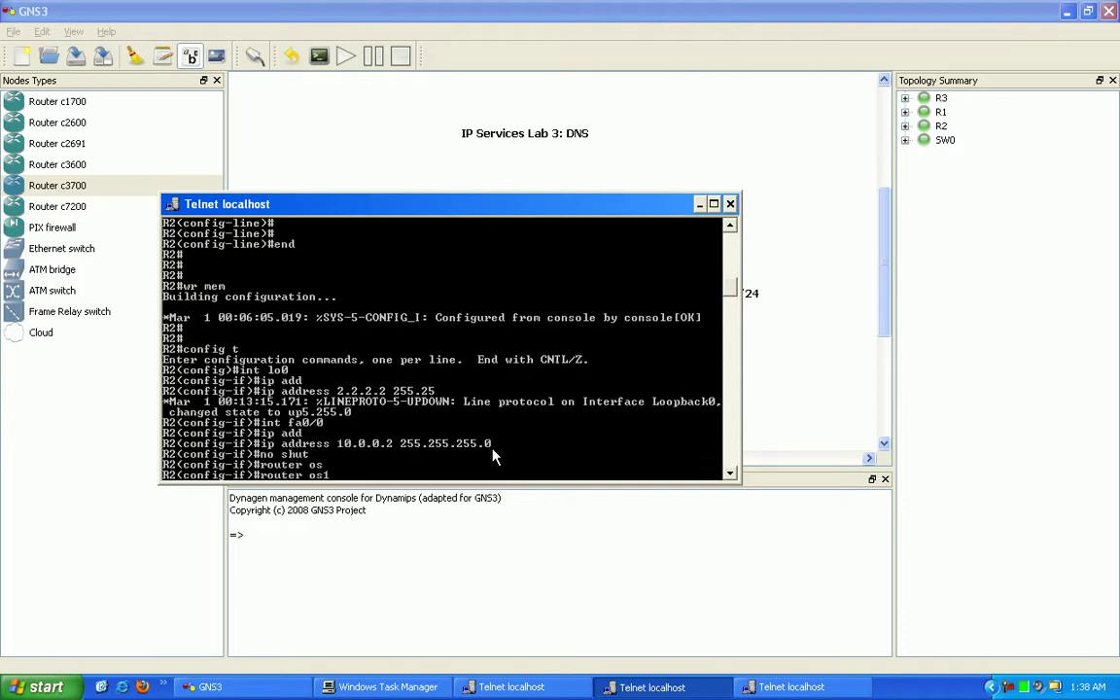
type("pf 1")
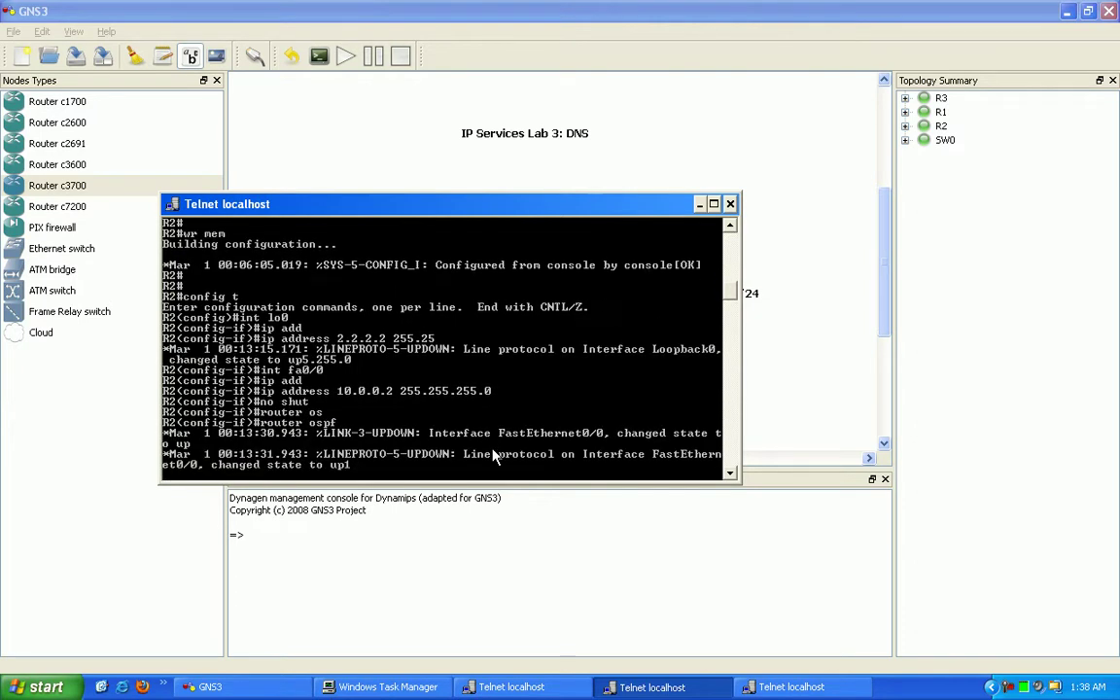
key("Return")
type("net")
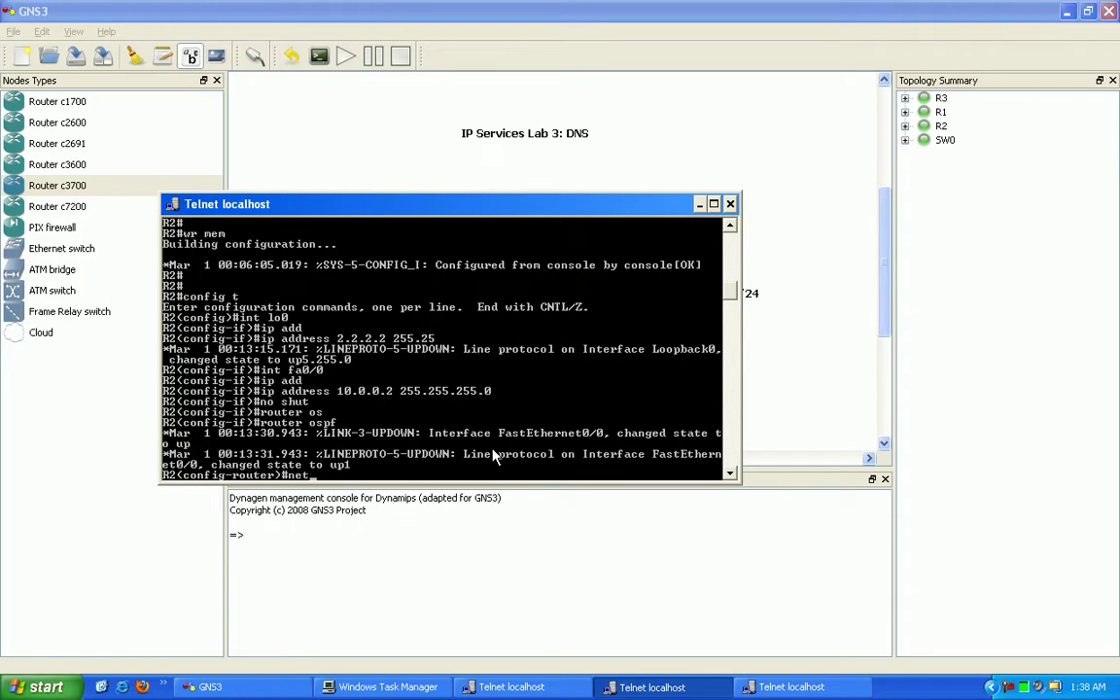
type("work 10.0.0.2 0.0.0")
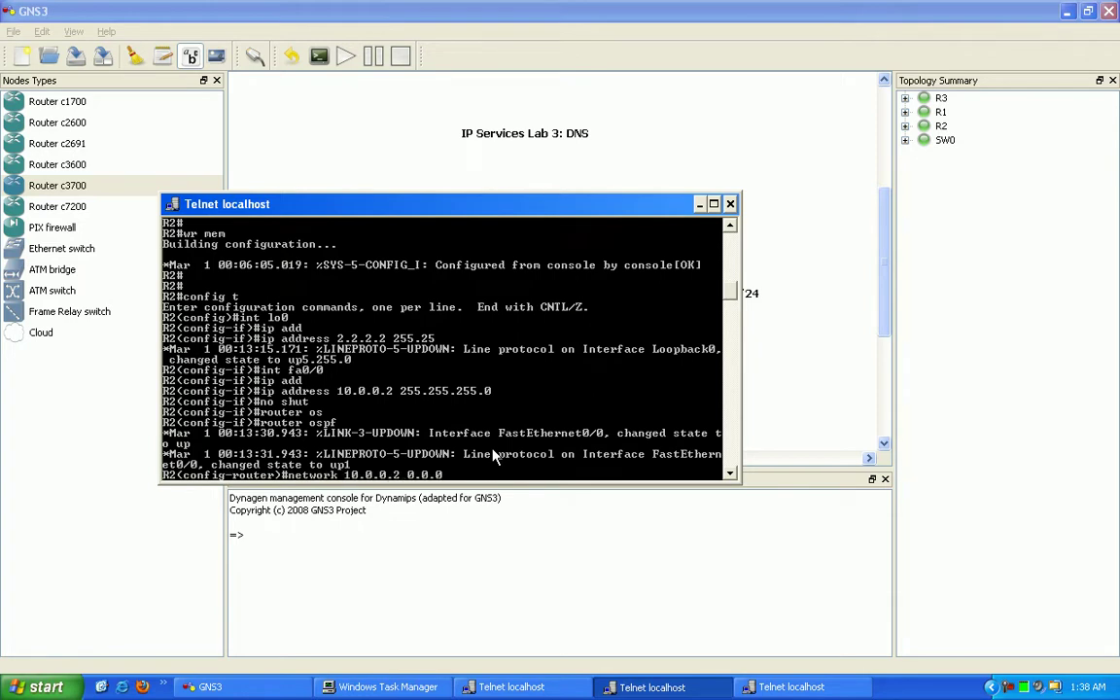
type(".0 area 0")
key("Return")
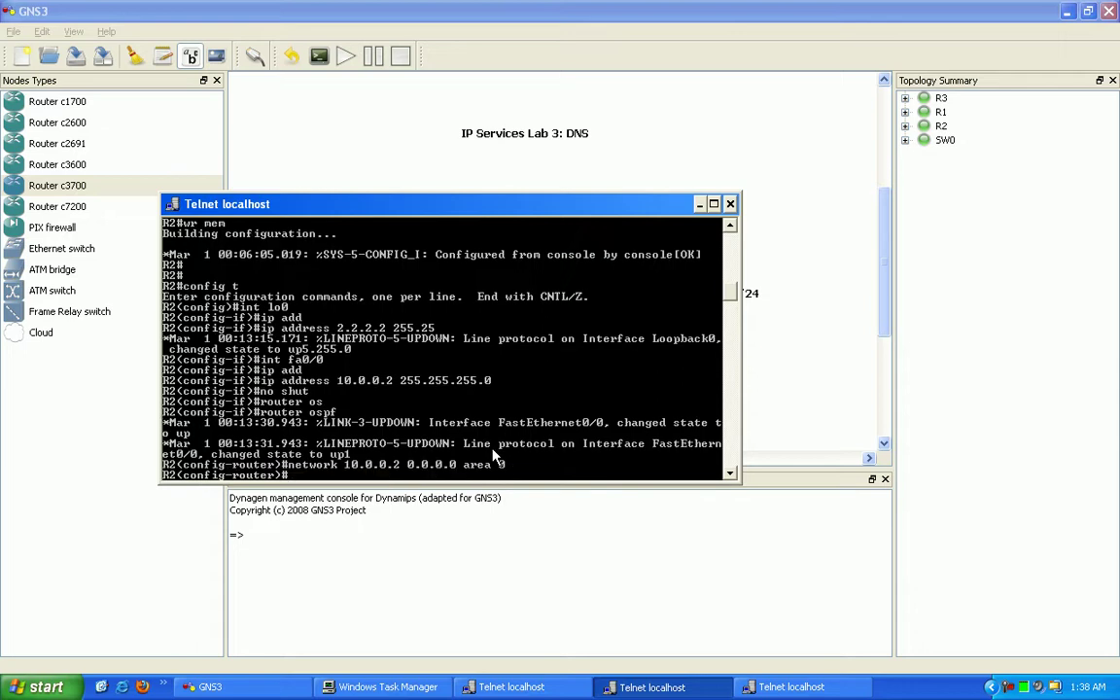
type("network 2.2.2.2 0.0.0.0 ")
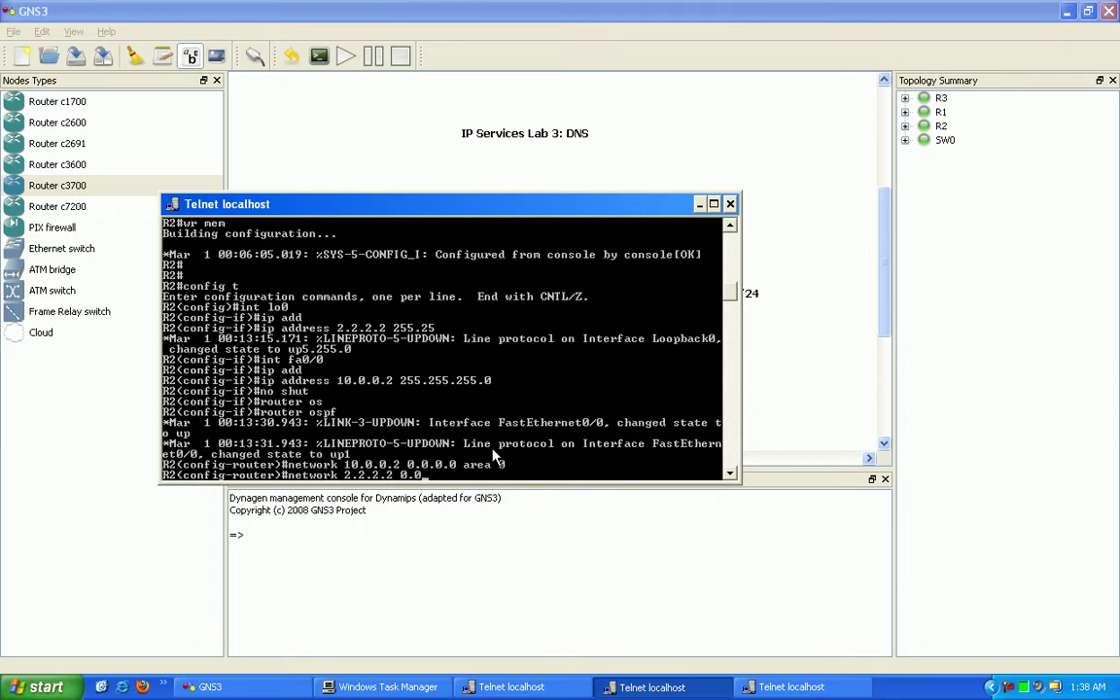
type("area 0")
key("Return")
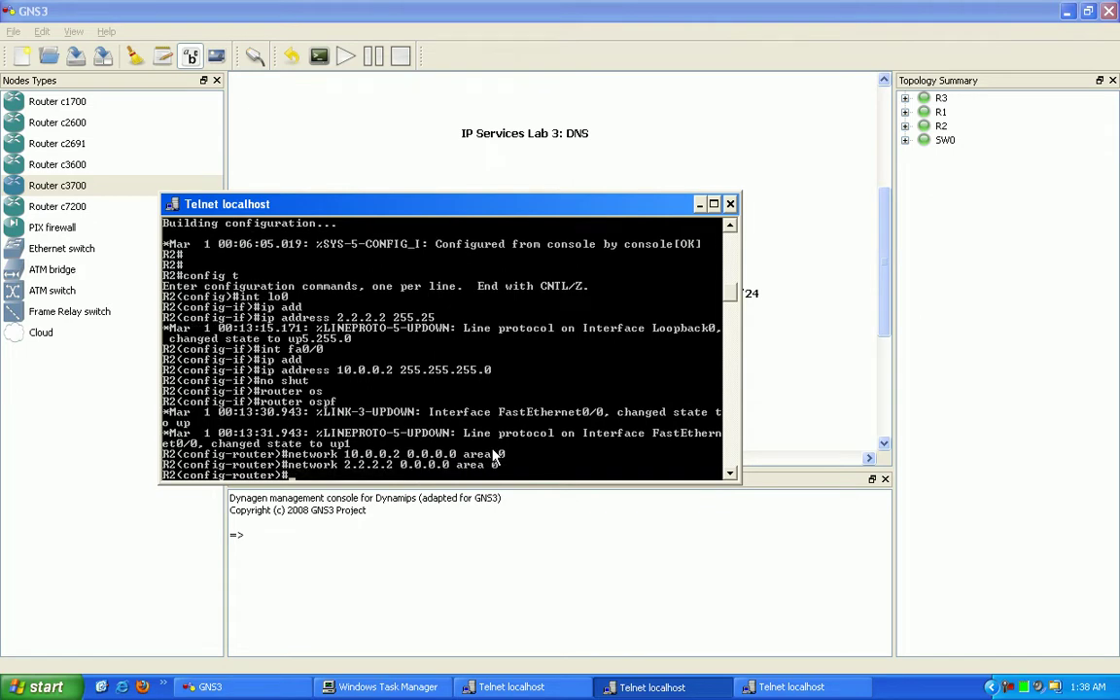
type("end")
key("Return")
key("Return")
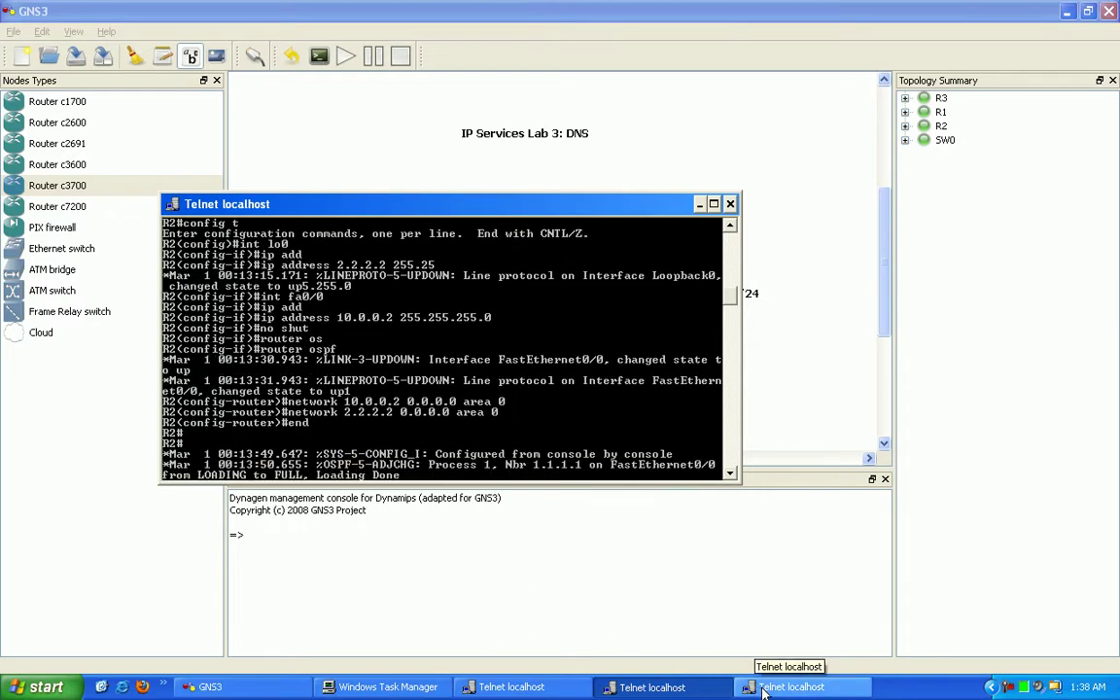
Mark the OSPF adjacency log line and neighbour address 1.1.1.1 in R2's console
right_click(322, 447)
left_click(336, 454)
left_click_drag(219, 463, 713, 471)
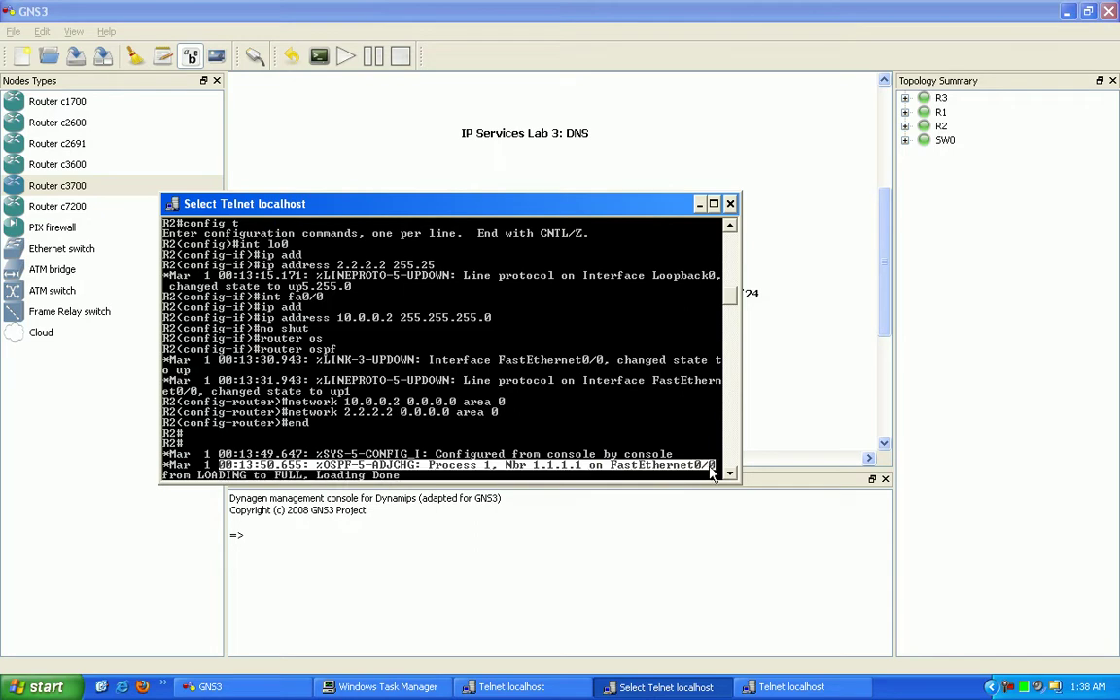
left_click_drag(533, 467, 581, 470)
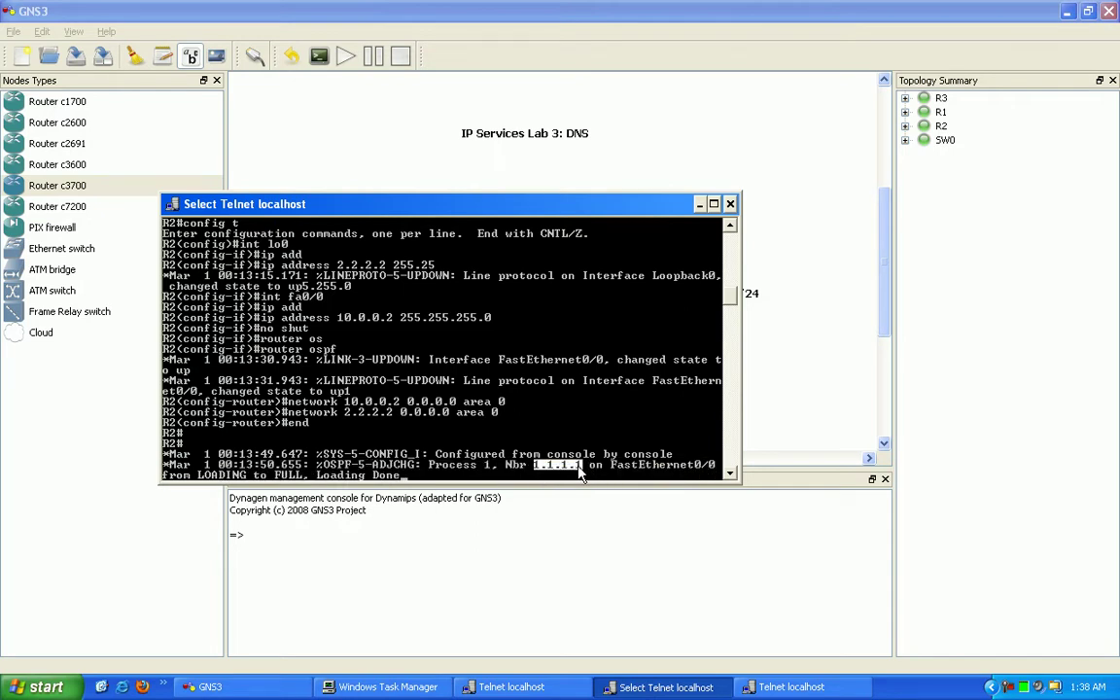
key("Return")
On R3, enter config mode, select Loopback0 and begin entering ip address 3.3.3.3 255.255.0
left_click(789, 687)
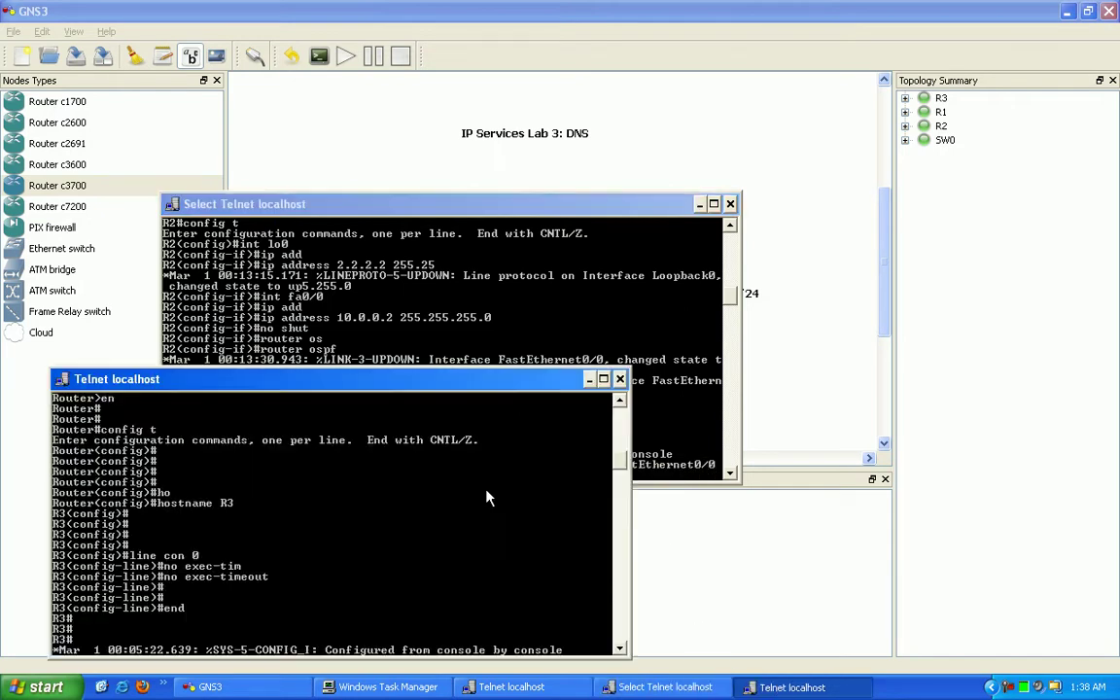
type("config t")
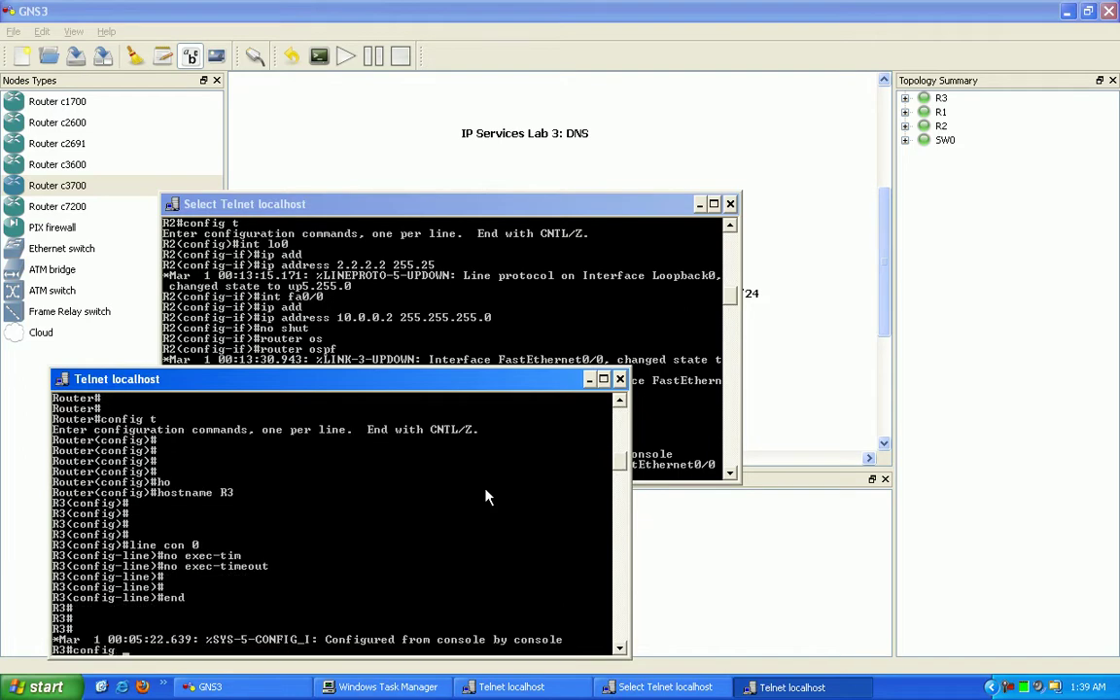
key("Return")
type("int lo0")
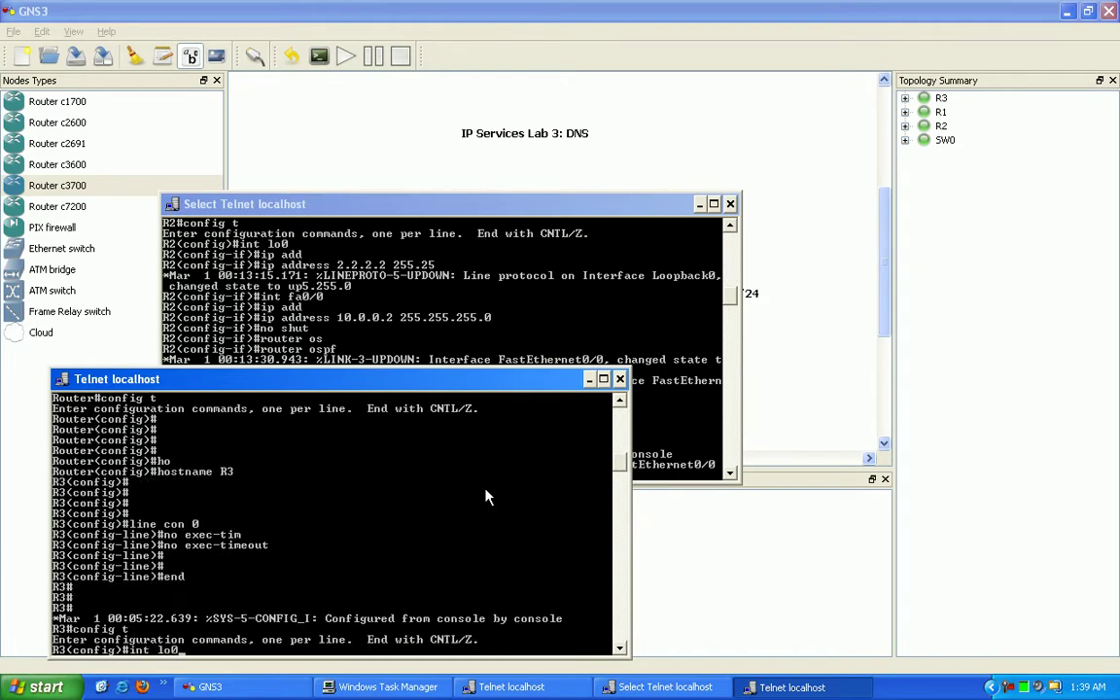
key("Return")
type("ip add")
key("Tab")
type("3.3.3.3 255.2")
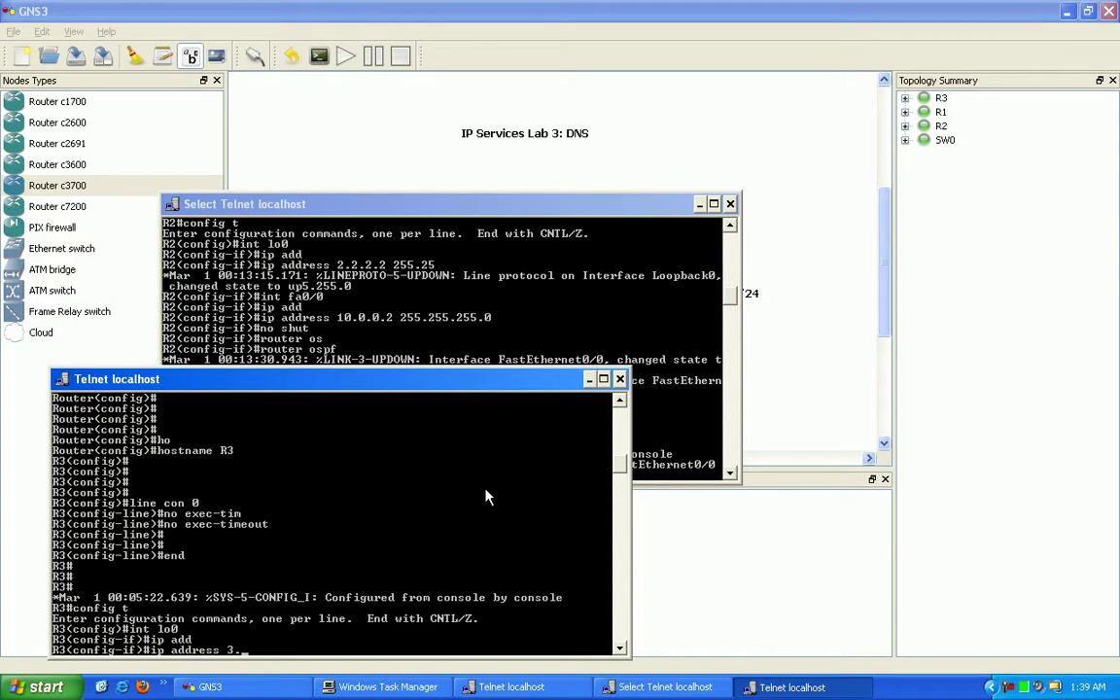